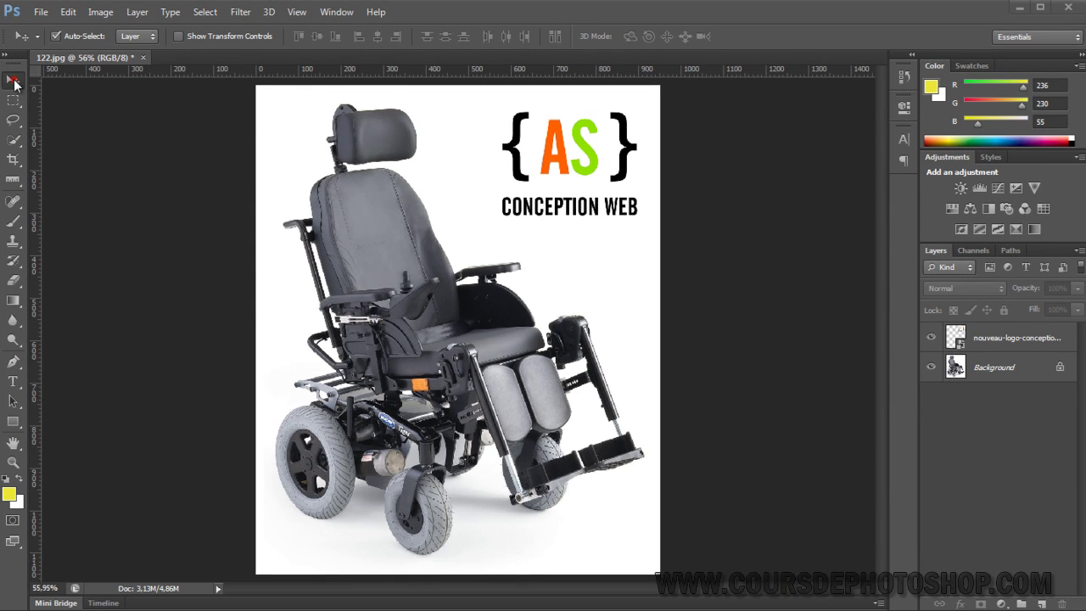
Drag the logo layer down and left onto the wheelchair's seat back.
left_click(575, 159)
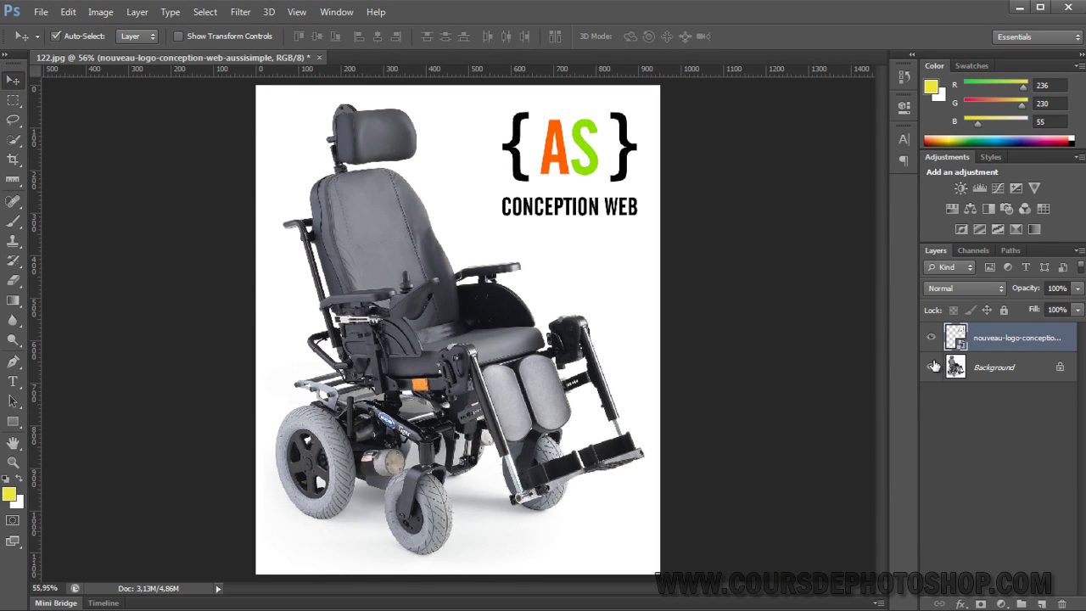
mouse_move(592, 150)
left_mouse_down()
mouse_move(527, 212)
mouse_move(541, 198)
left_mouse_up()
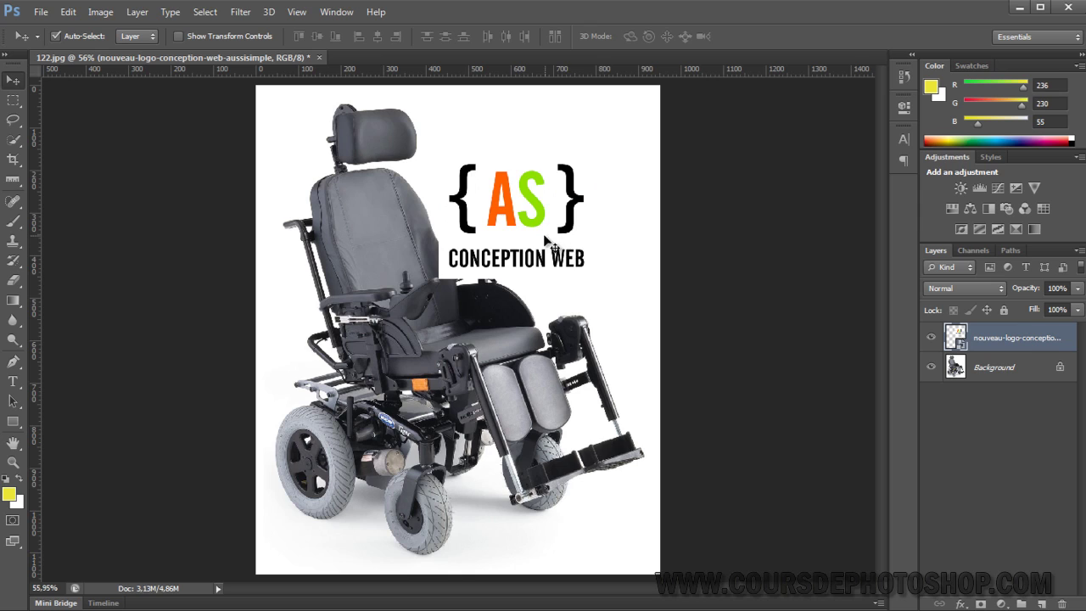
left_click_drag(546, 240, 512, 270)
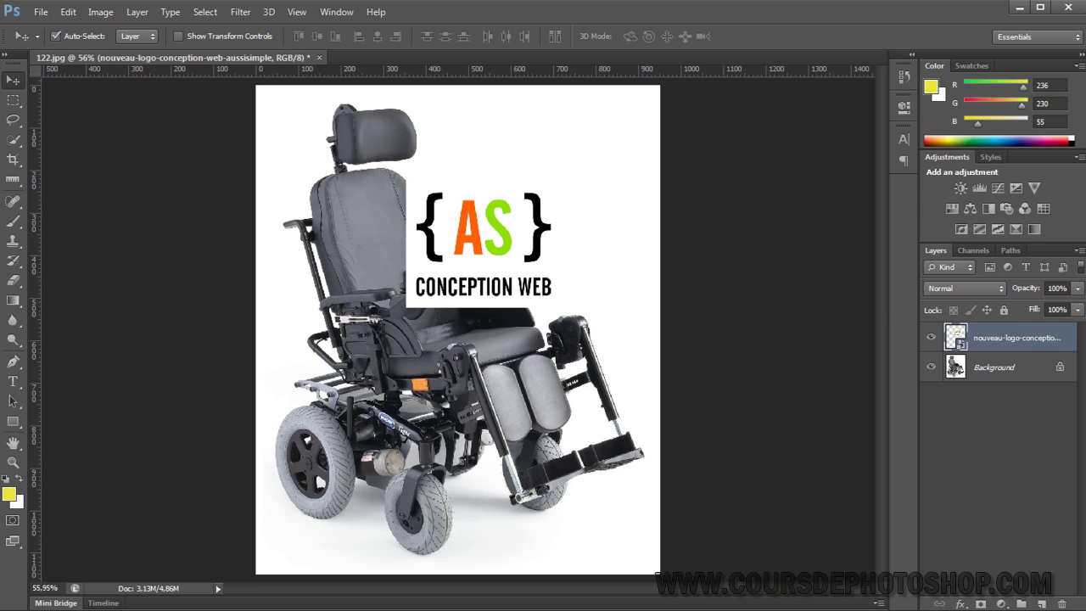
Toggle the selection back and forth between the background photo and logo layers.
left_click(998, 373)
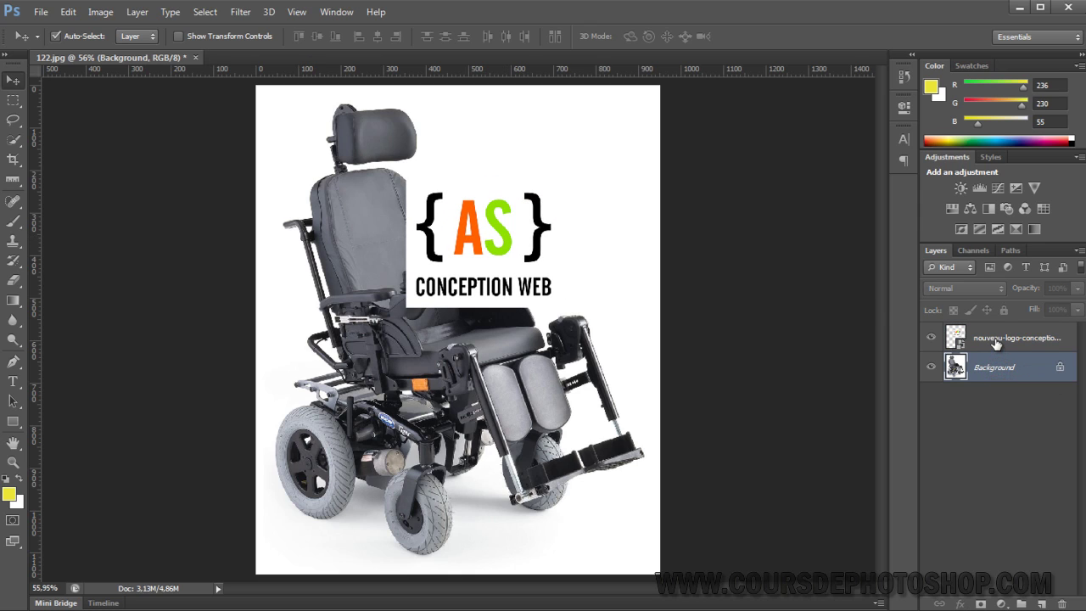
left_click(996, 341)
left_click(1000, 368)
left_click(999, 339)
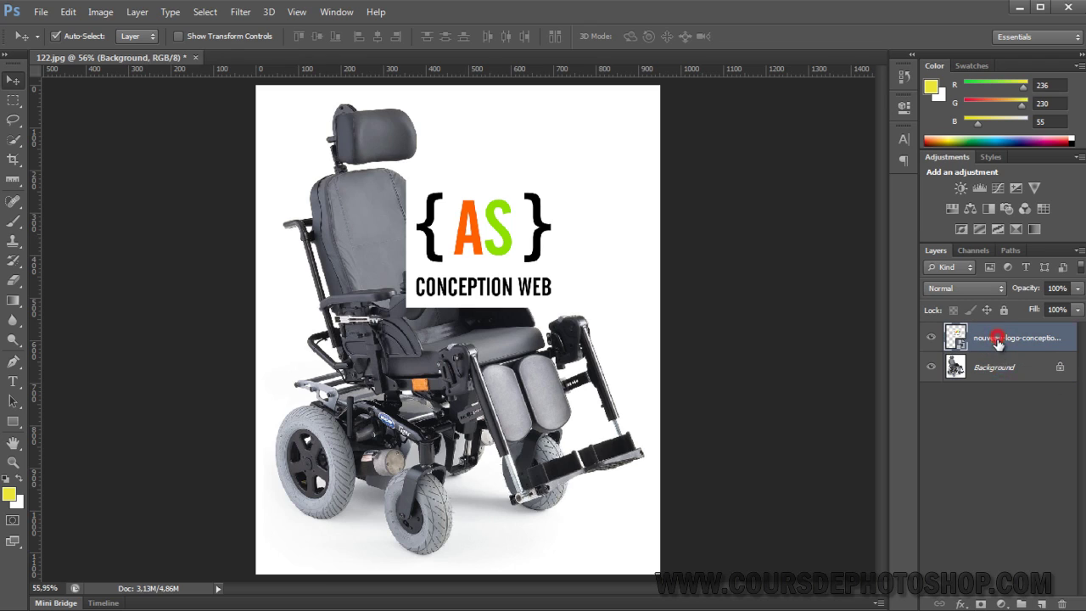
left_click(1000, 367)
left_click(996, 339)
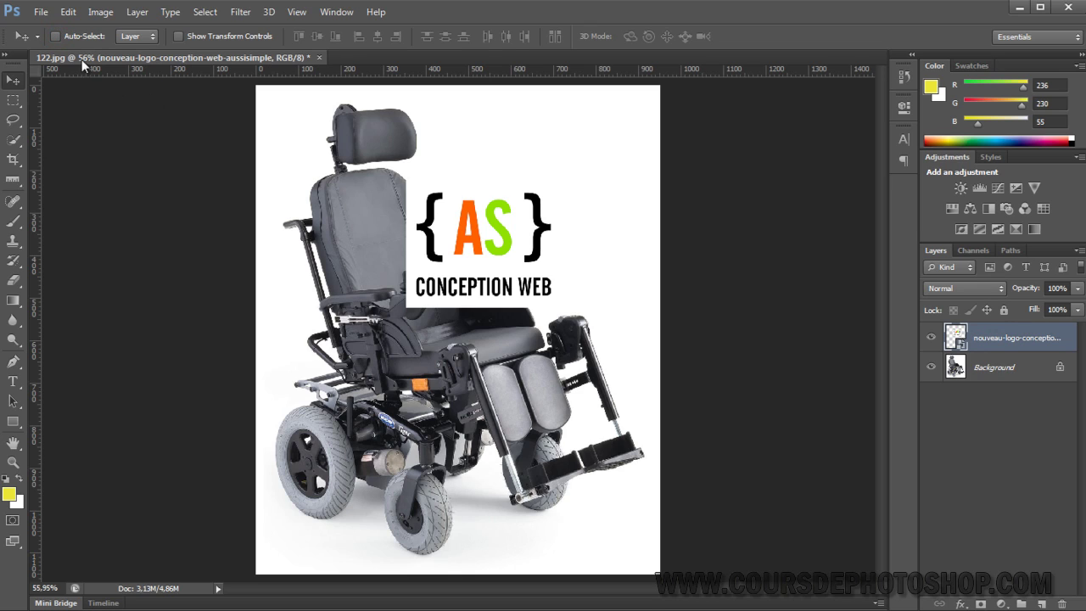
Try several logo positions around the wheelchair's seat back.
left_click(376, 376)
left_click(483, 373)
left_click_drag(391, 270, 429, 205)
left_click_drag(456, 374, 460, 411)
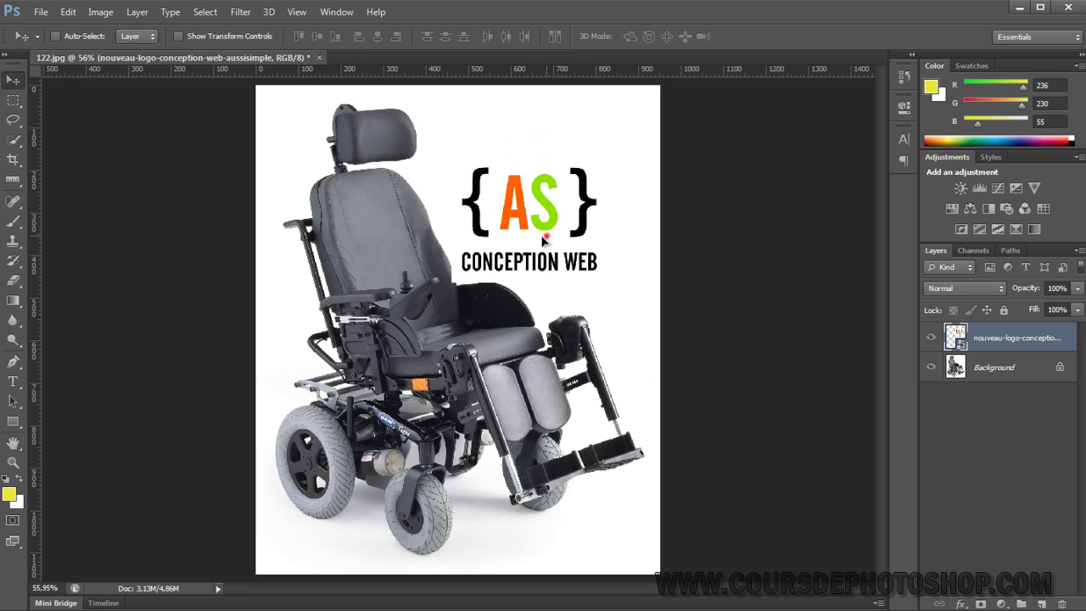
mouse_move(546, 235)
left_mouse_down()
mouse_move(495, 293)
mouse_move(568, 199)
left_mouse_up()
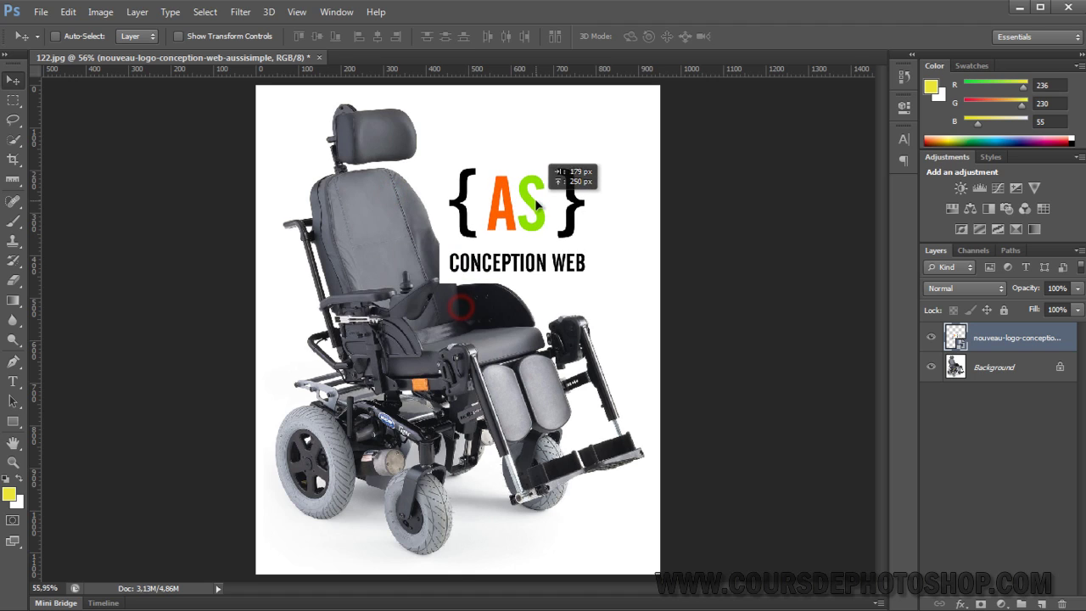
Turn on Auto-Select and move the logo up near the top of the seat back.
left_click(72, 38)
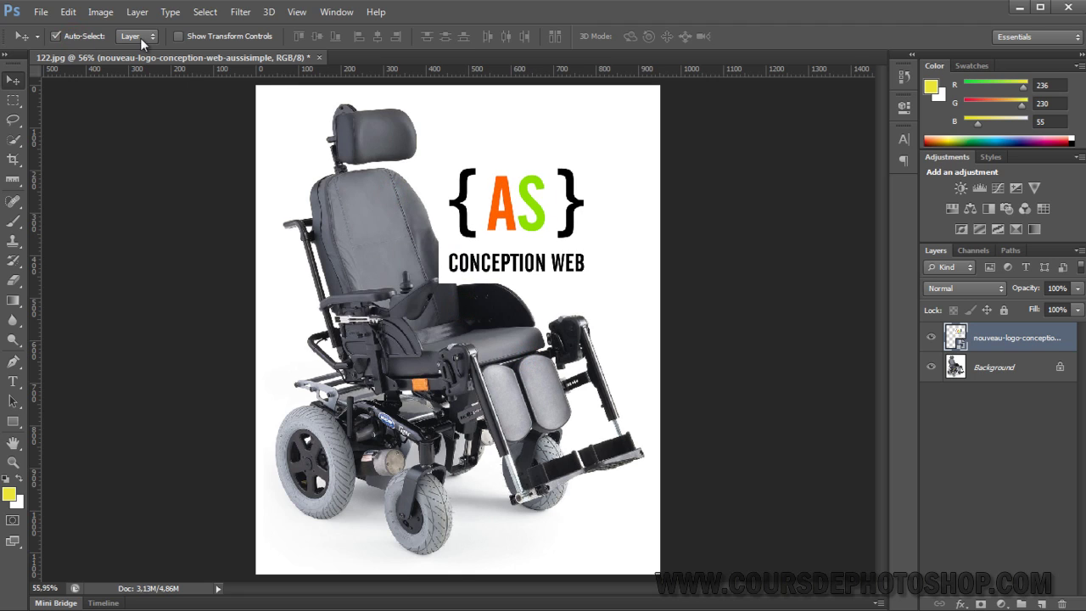
left_click_drag(533, 218, 528, 189)
left_click_drag(463, 368, 502, 414)
Unlock Background as Layer 0, realign the chair photo, and put the logo over the upper seat back.
double_click(1026, 371)
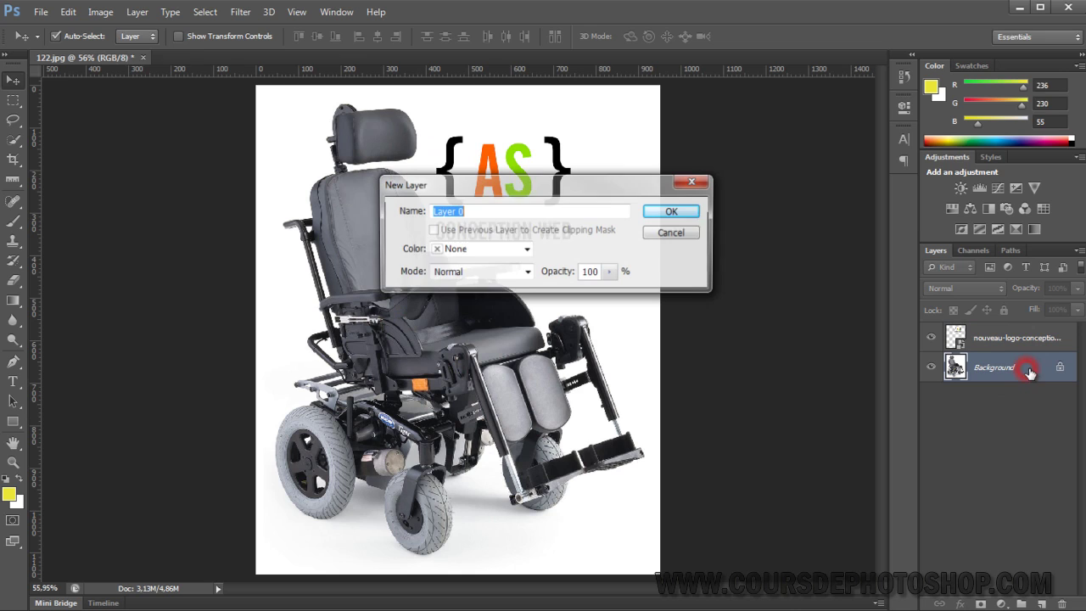
left_click(686, 210)
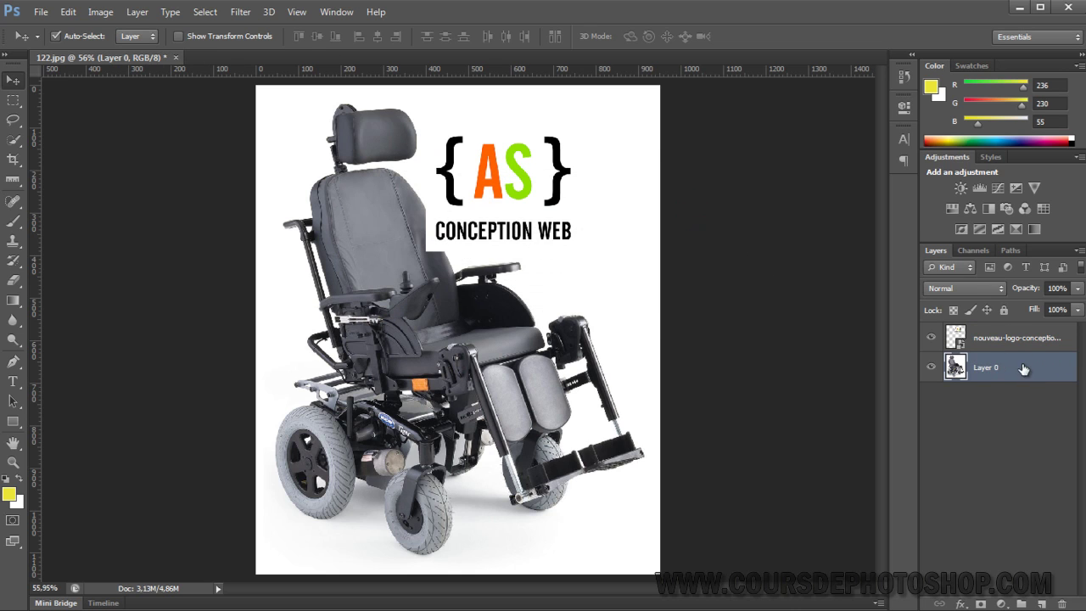
left_click_drag(407, 276, 369, 340)
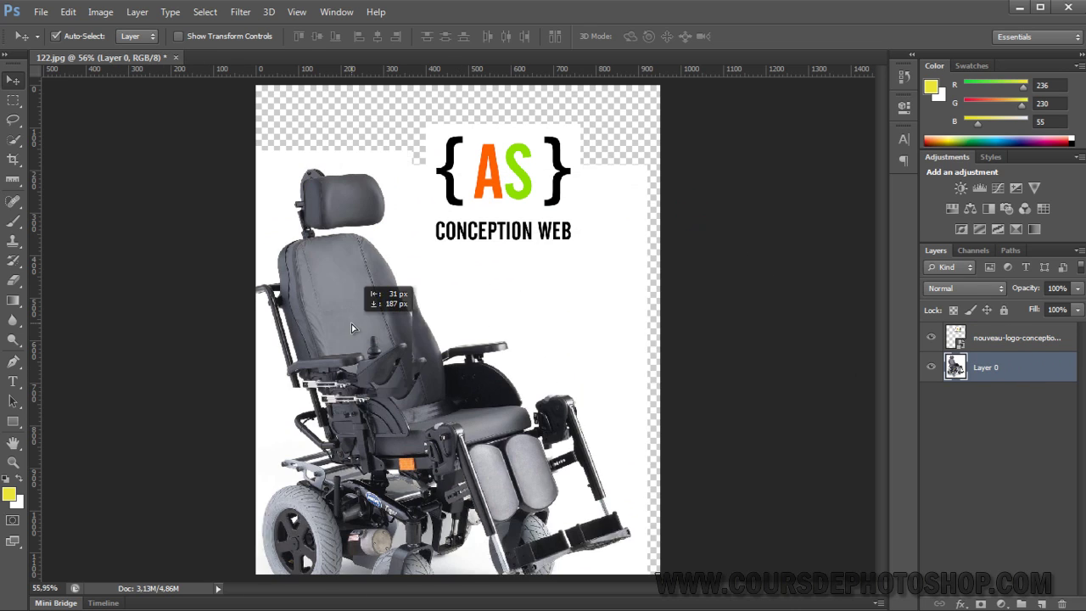
left_click_drag(504, 182, 563, 348)
left_click_drag(406, 293, 465, 193)
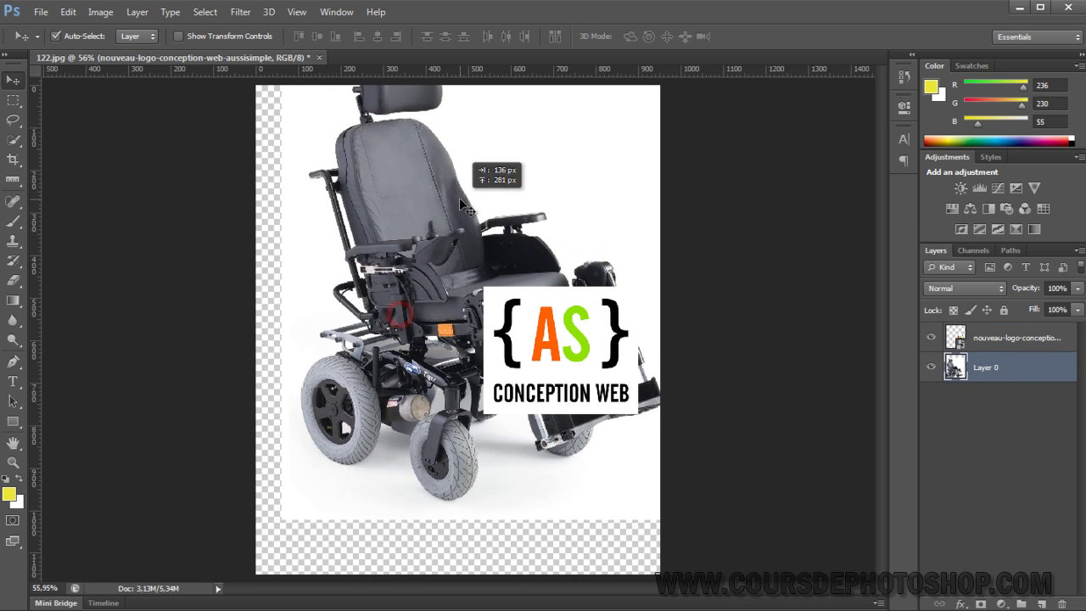
left_click_drag(411, 223, 385, 277)
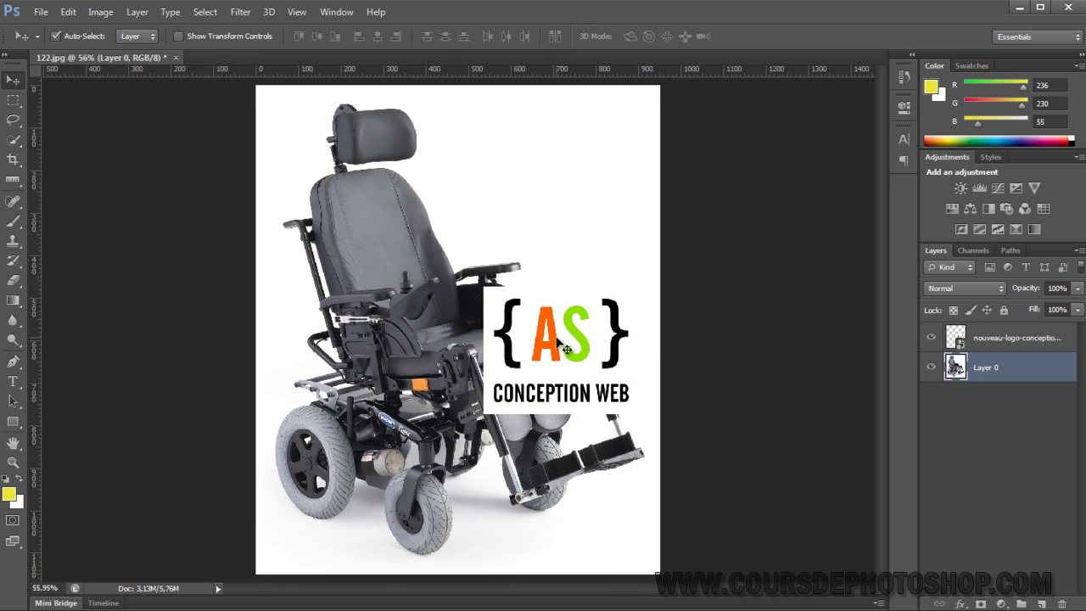
mouse_move(567, 346)
left_mouse_down()
mouse_move(509, 246)
mouse_move(511, 261)
left_mouse_up()
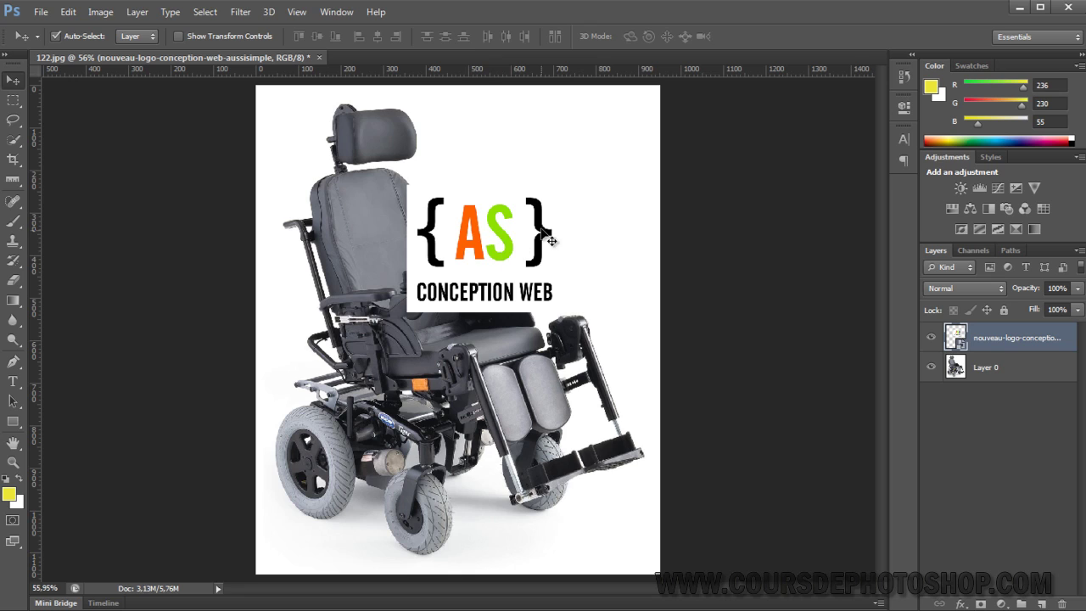
left_click(71, 12)
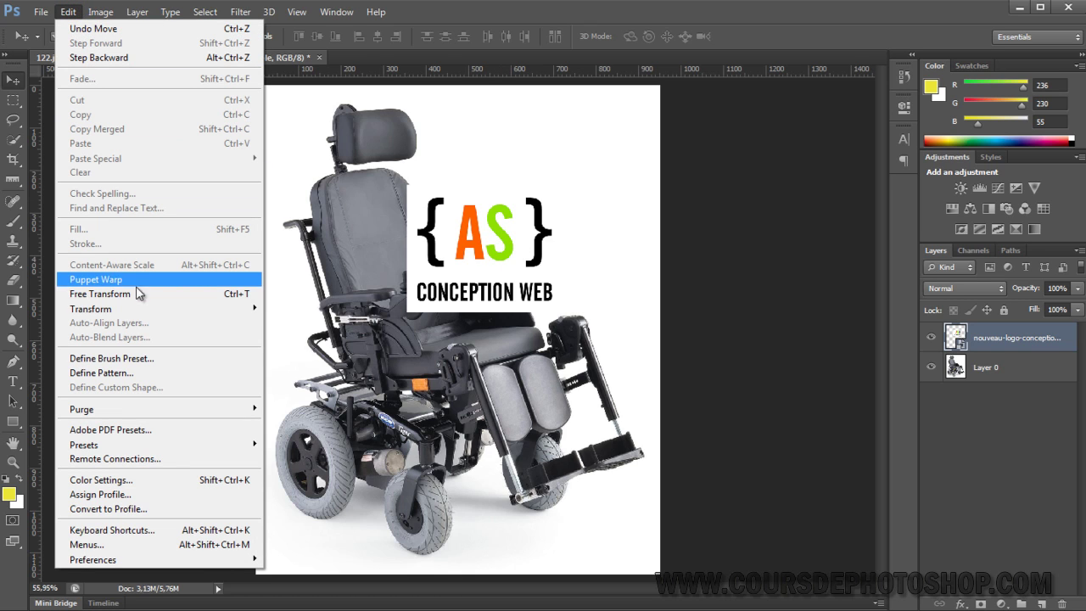
mouse_move(91, 309)
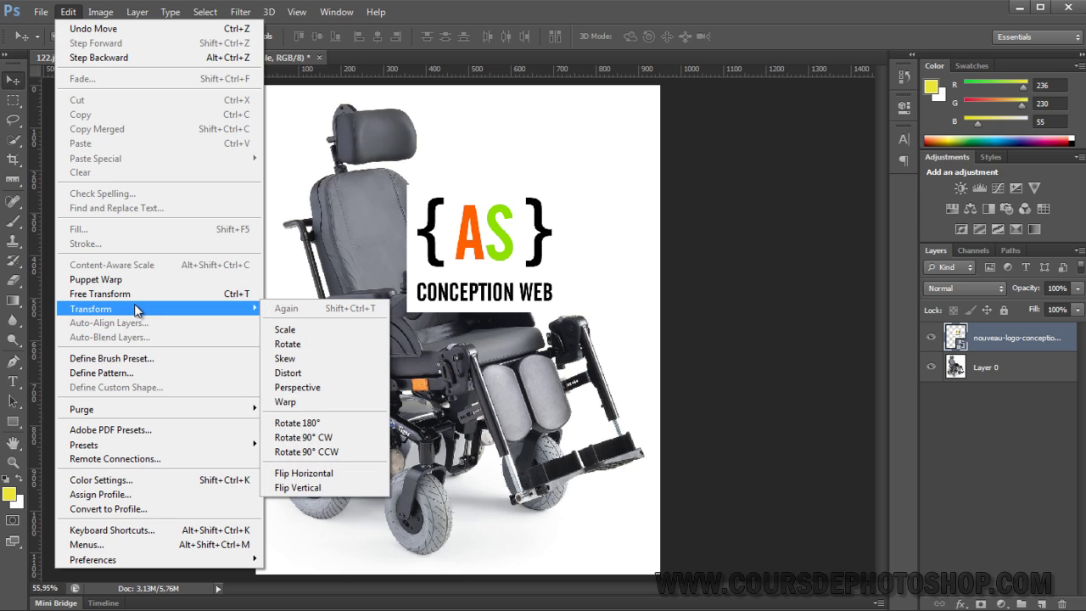
left_click(286, 330)
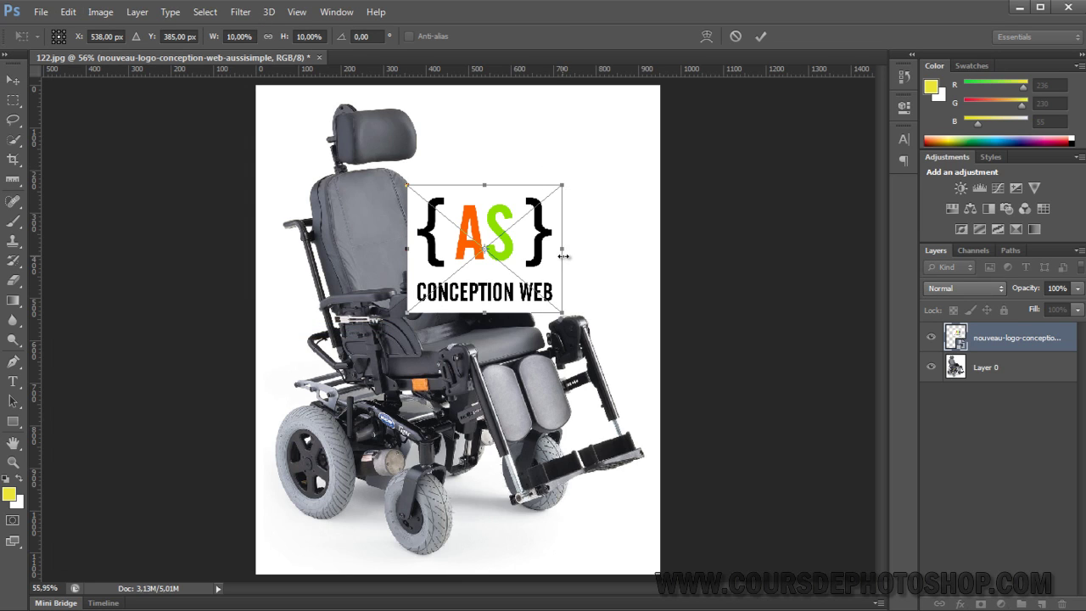
left_click_drag(564, 255, 558, 247)
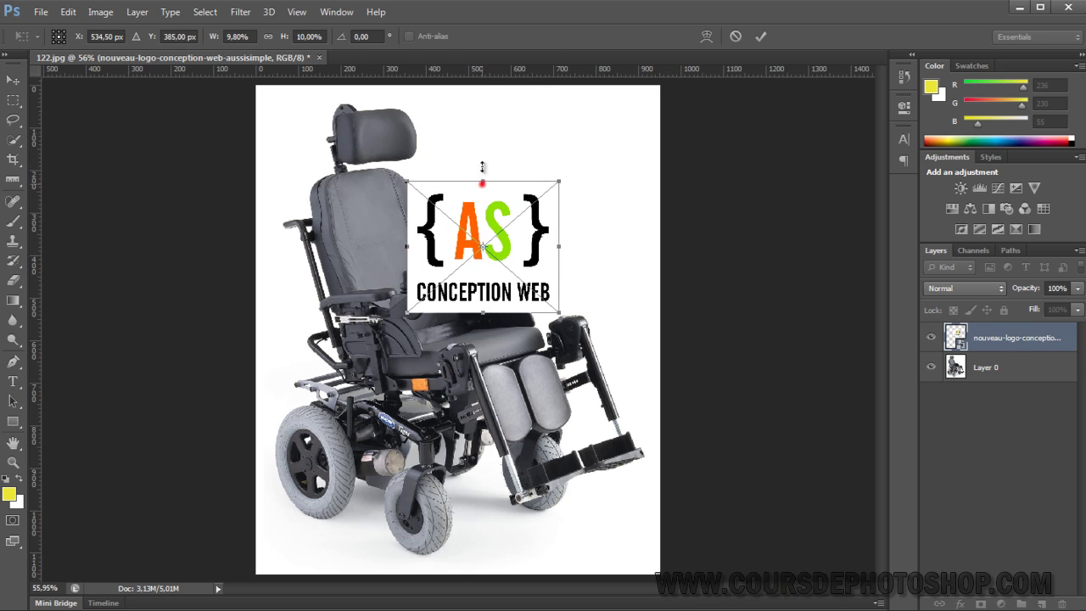
left_click_drag(482, 166, 482, 180)
mouse_move(558, 181)
left_mouse_down()
mouse_move(625, 154)
mouse_move(506, 183)
mouse_move(585, 180)
left_mouse_up()
key("Escape")
key("ctrl+t")
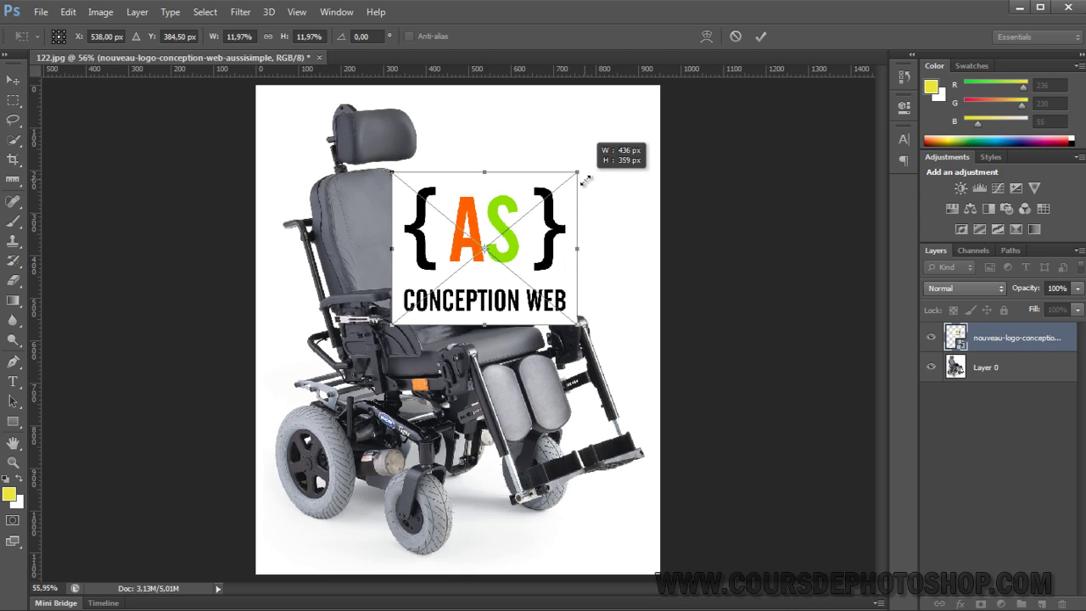
mouse_move(586, 180)
left_mouse_down()
mouse_move(608, 153)
mouse_move(617, 162)
mouse_move(632, 144)
mouse_move(606, 162)
mouse_move(602, 153)
mouse_move(623, 136)
left_mouse_up()
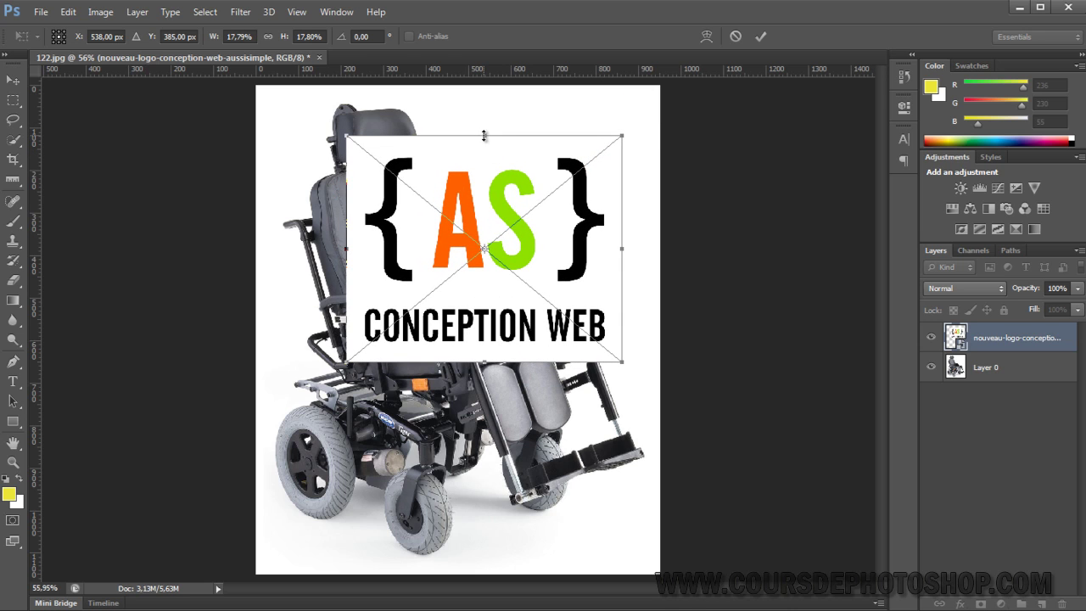
left_click_drag(484, 136, 481, 133)
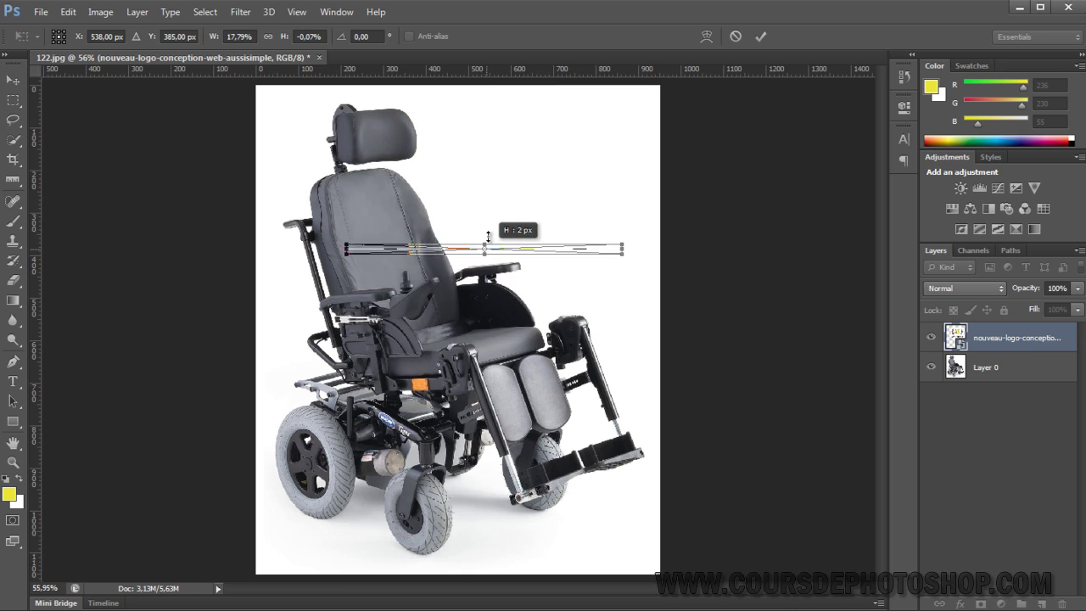
left_click_drag(481, 133, 485, 116)
left_click_drag(622, 249, 556, 251)
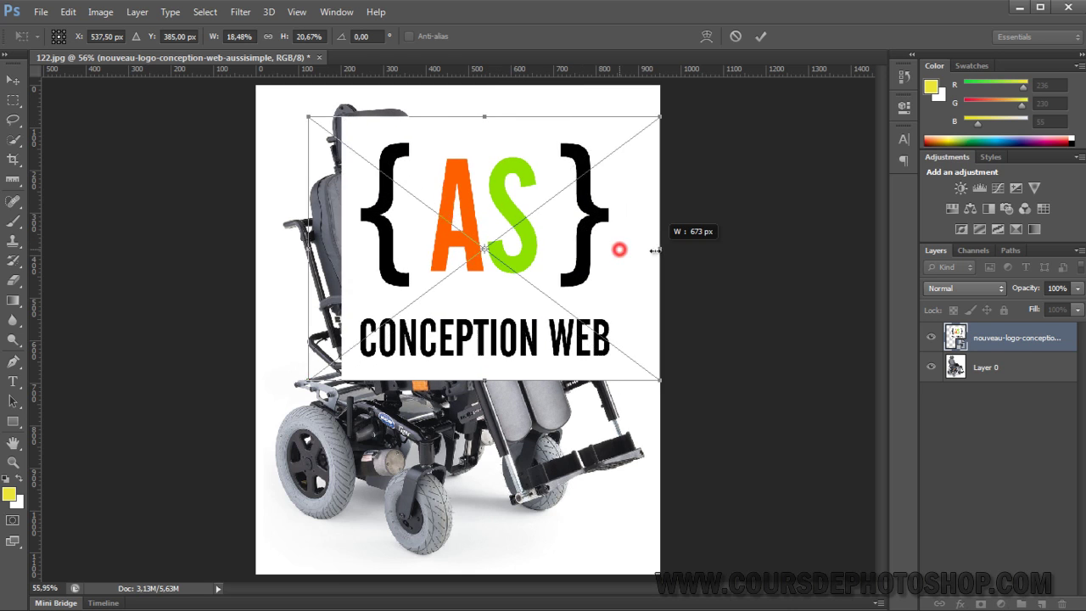
key("Escape")
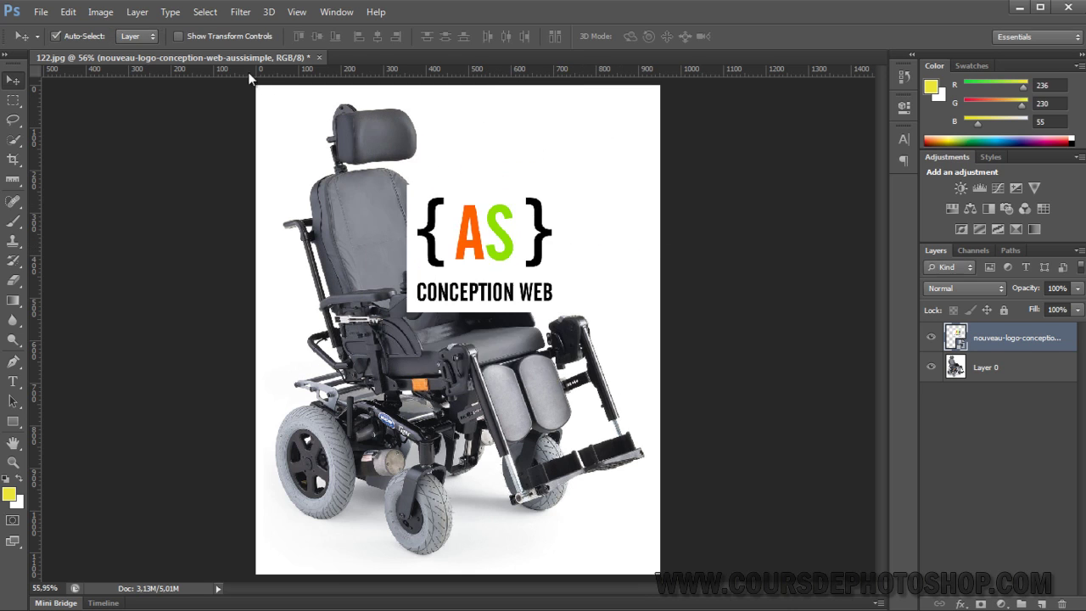
Scale the logo proportionally to 20% width with linked width and height.
left_click(68, 12)
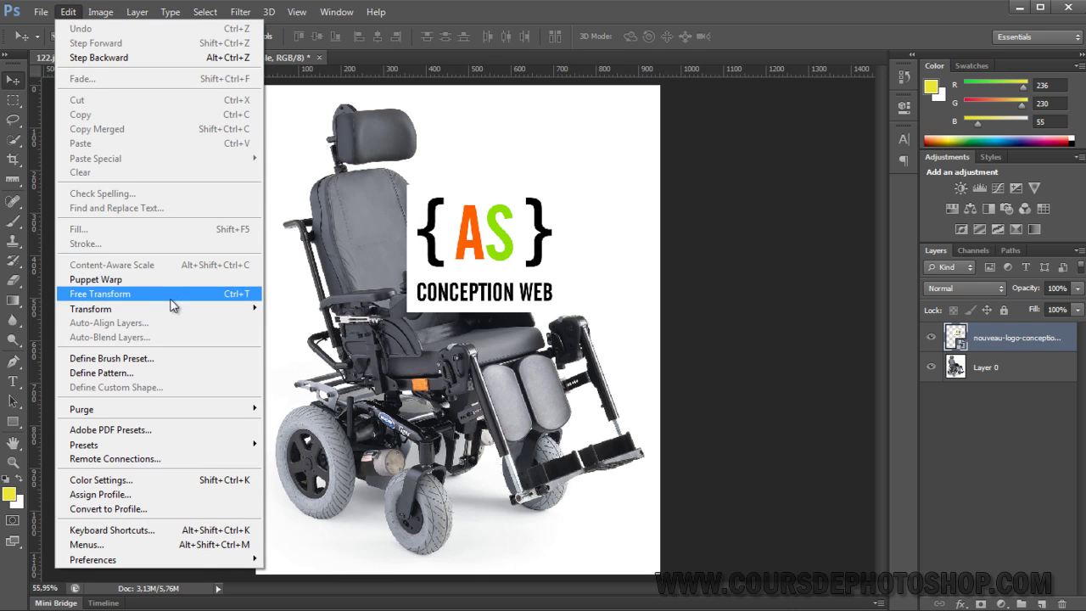
mouse_move(90, 309)
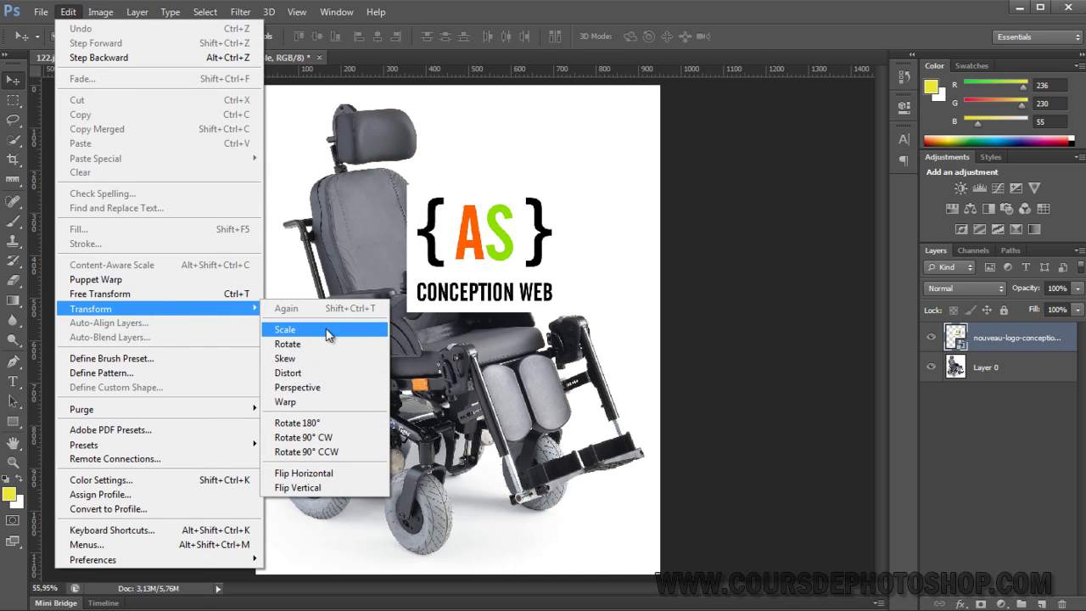
left_click(329, 333)
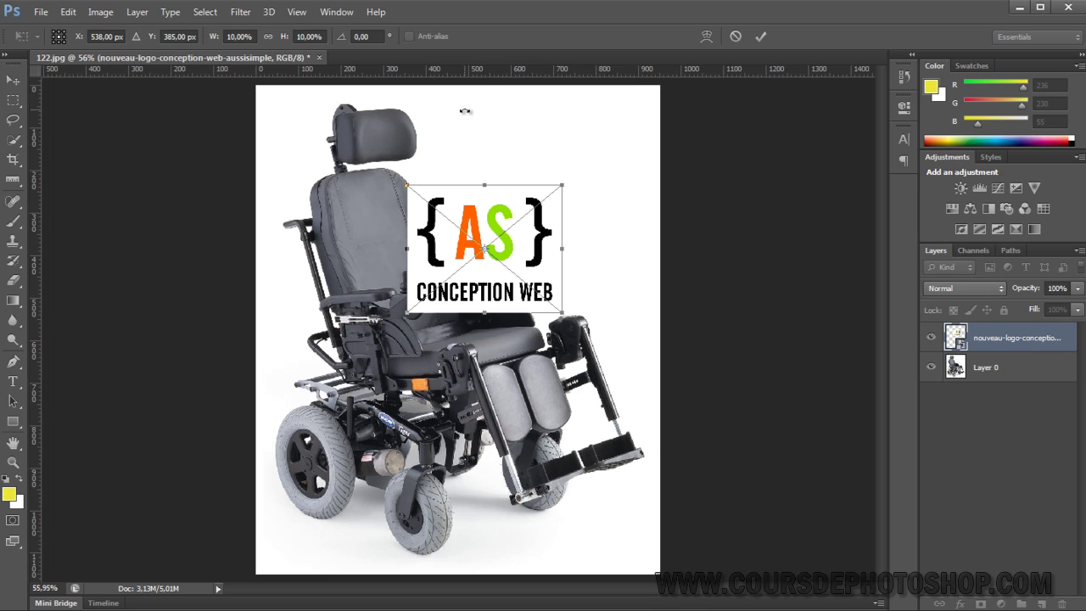
left_click(270, 35)
left_click(234, 37)
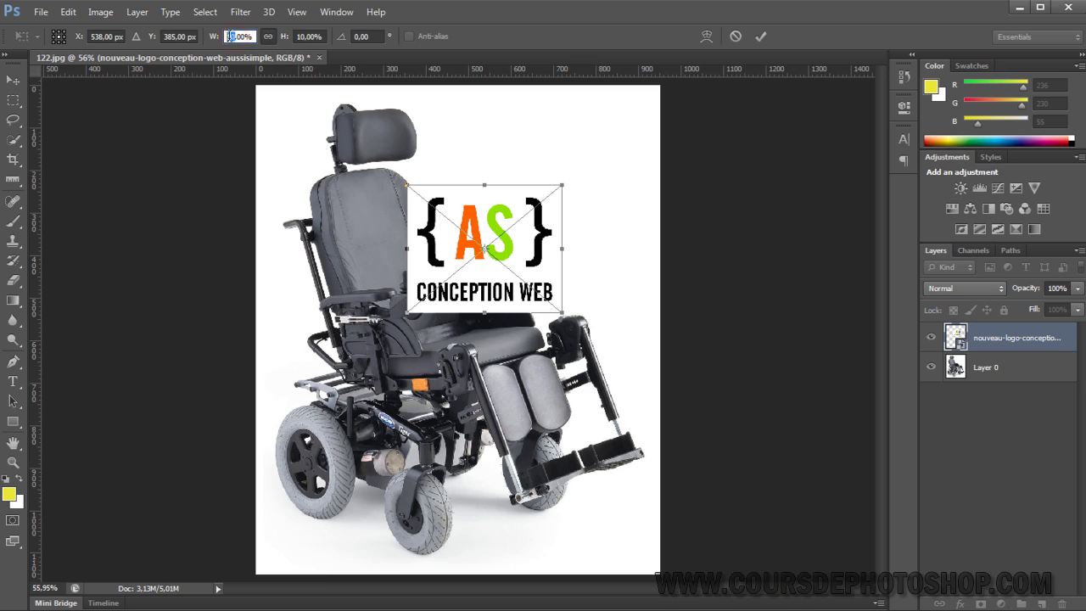
type("20")
key("Return")
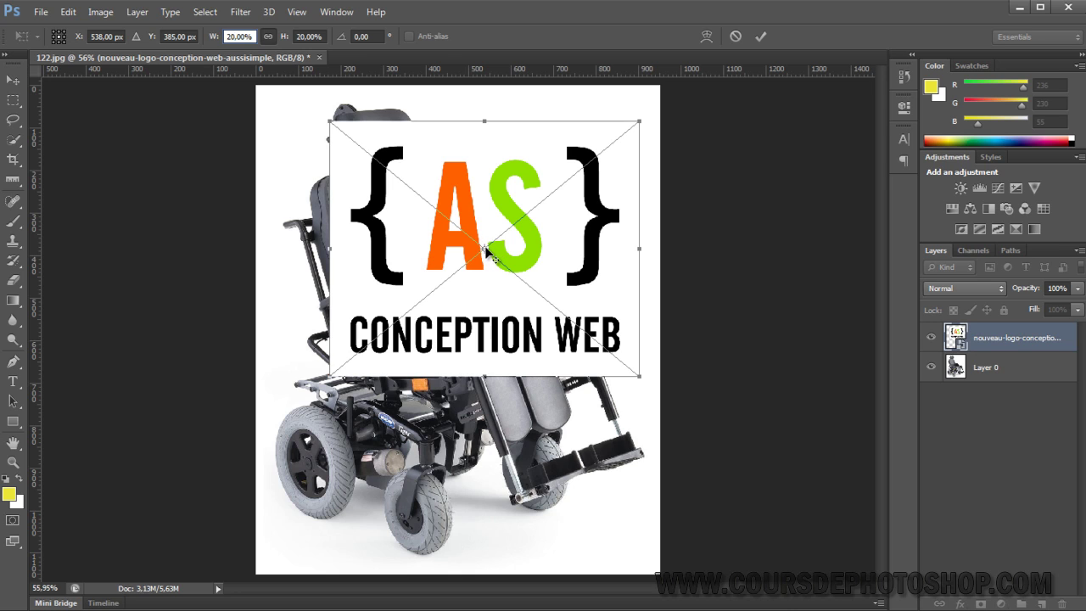
Resize the logo from the top-right reference point to about 18.57%, then recentre the reference point.
left_click_drag(486, 250, 597, 181)
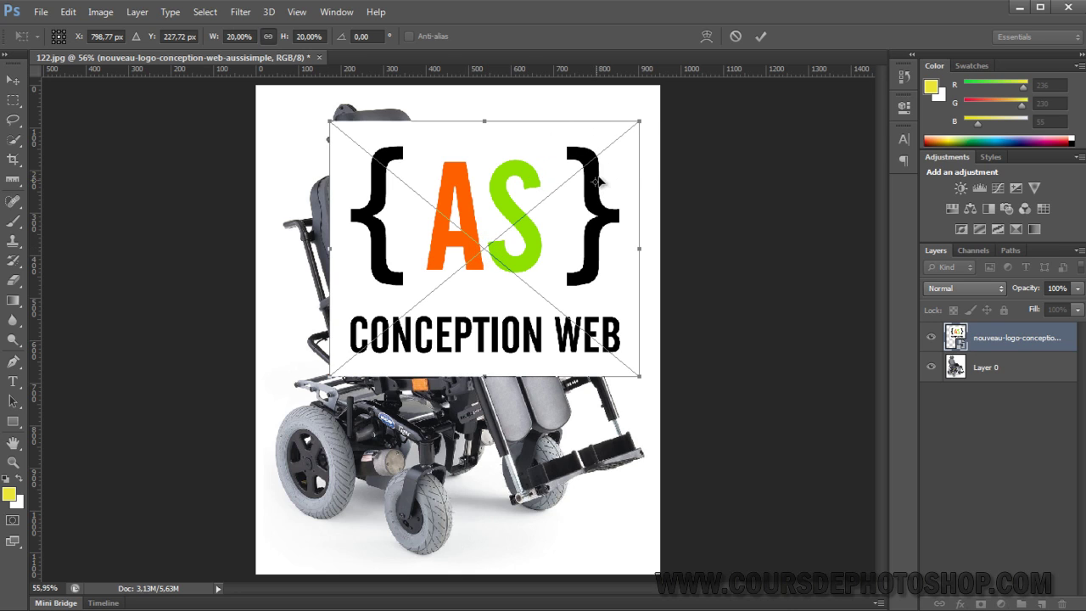
mouse_move(638, 120)
left_mouse_down()
mouse_move(699, 102)
mouse_move(653, 136)
left_mouse_up()
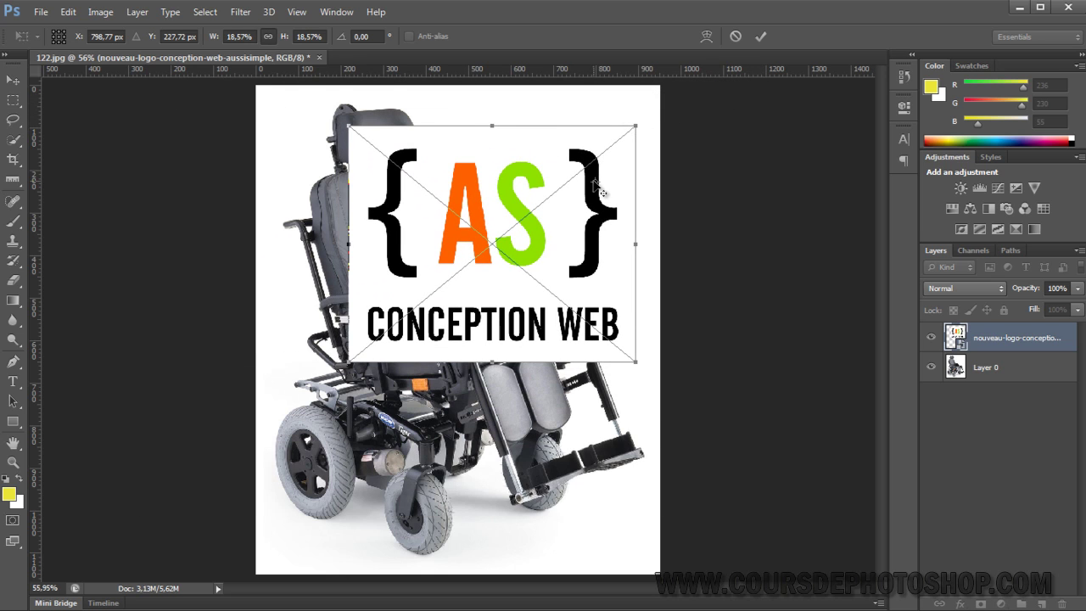
left_click_drag(597, 182, 492, 243)
Nudge the logo down-left, test a rotation, then reset the angle to 0°.
key("Return")
left_click_drag(487, 255, 458, 280)
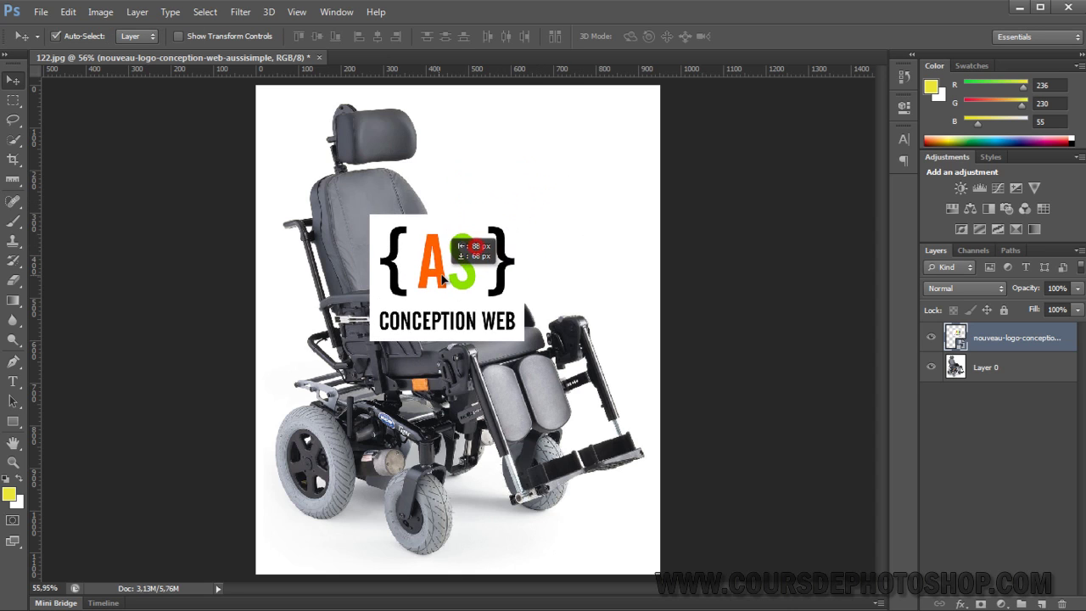
left_click(68, 12)
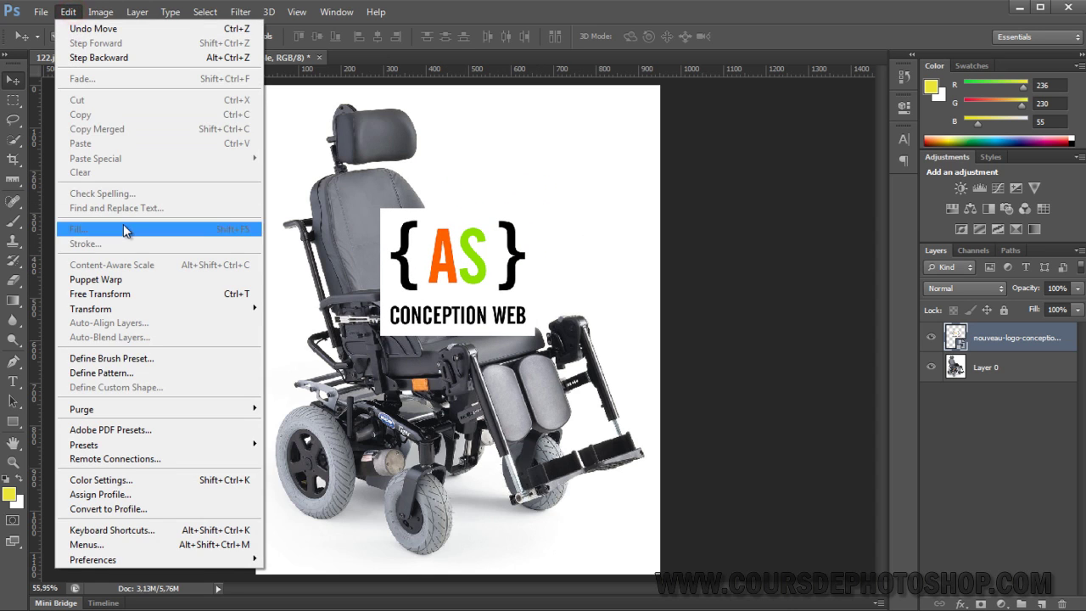
mouse_move(91, 309)
left_click(280, 341)
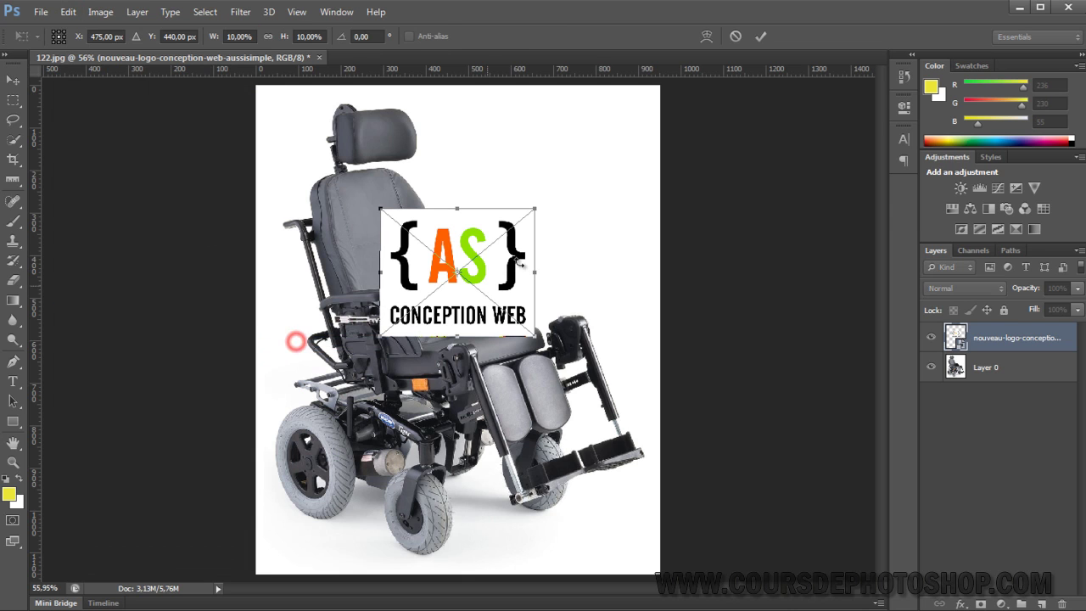
mouse_move(548, 187)
left_mouse_down()
mouse_move(321, 180)
mouse_move(544, 240)
mouse_move(543, 148)
mouse_move(460, 128)
mouse_move(536, 142)
left_mouse_up()
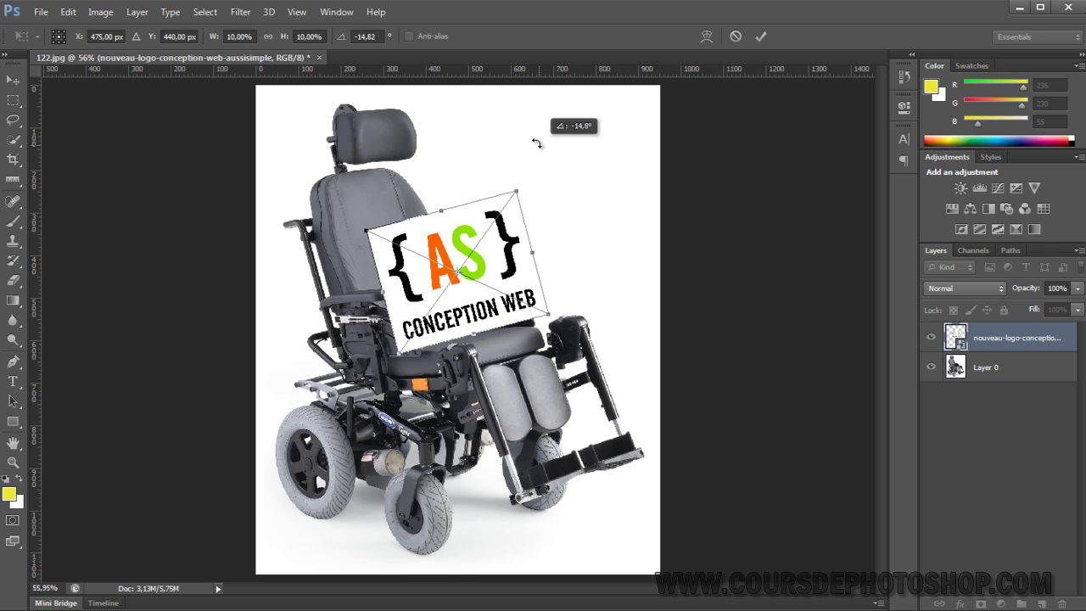
double_click(365, 37)
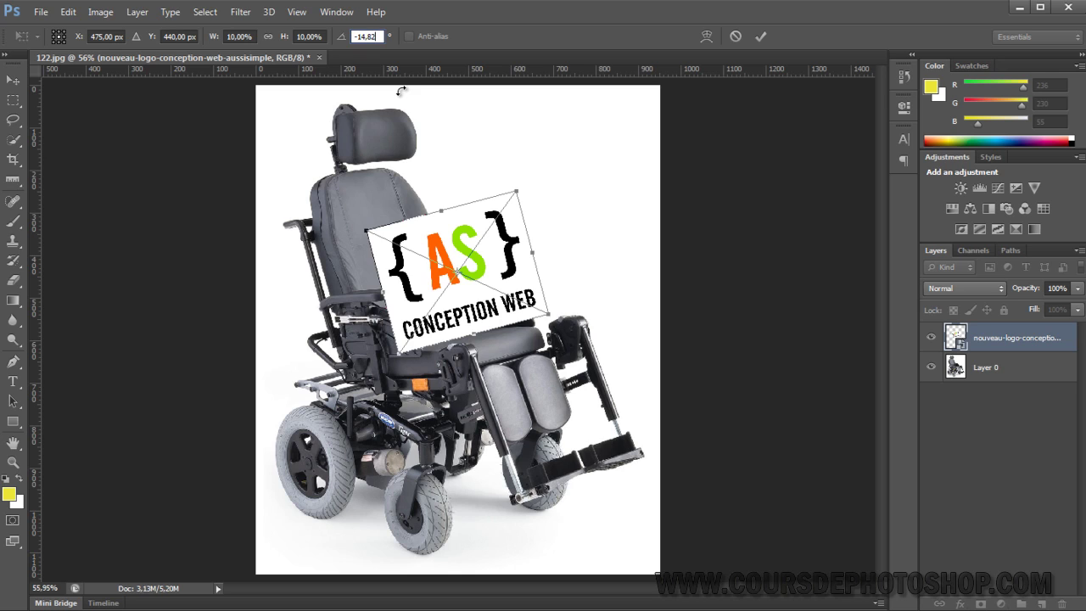
type("0")
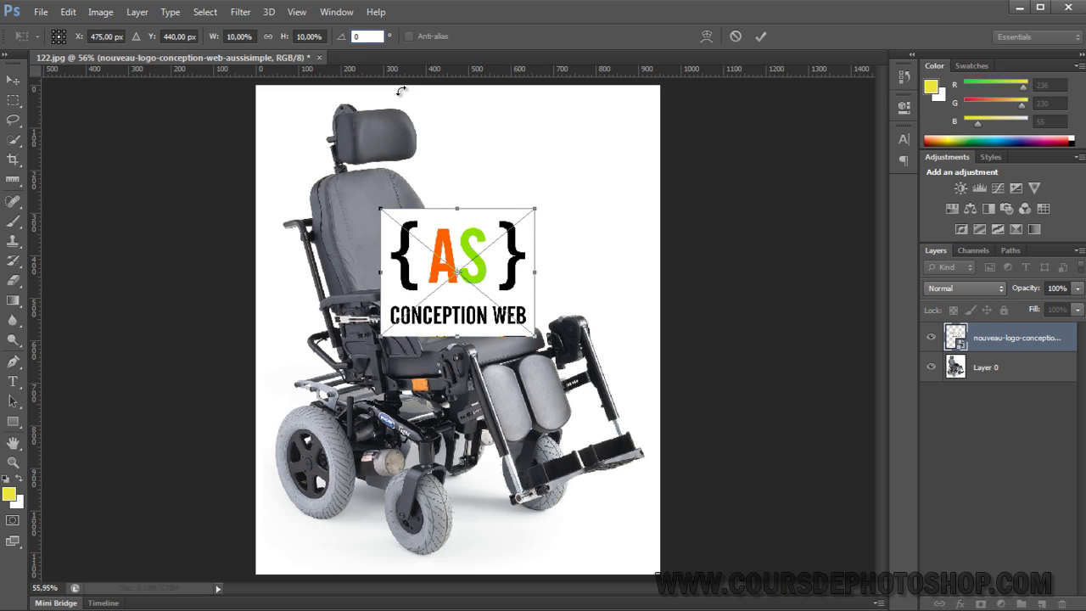
left_click(545, 185)
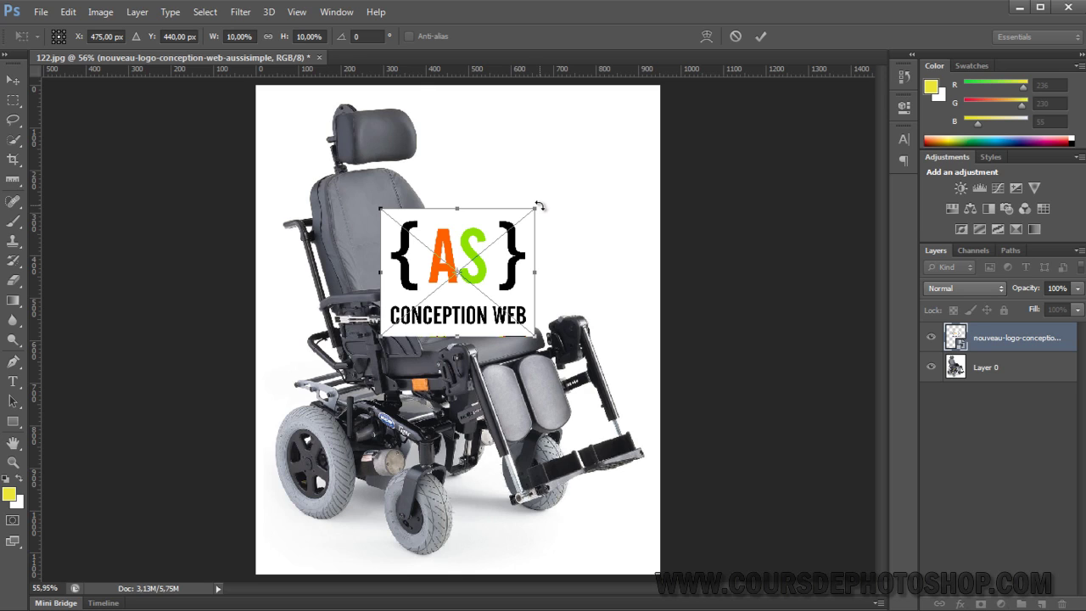
Reposition the anchor point and test rotating the logo clockwise about 15°.
left_click_drag(544, 202, 544, 201)
left_click_drag(458, 272, 458, 273)
mouse_move(538, 201)
left_mouse_down()
mouse_move(562, 255)
mouse_move(559, 294)
left_mouse_up()
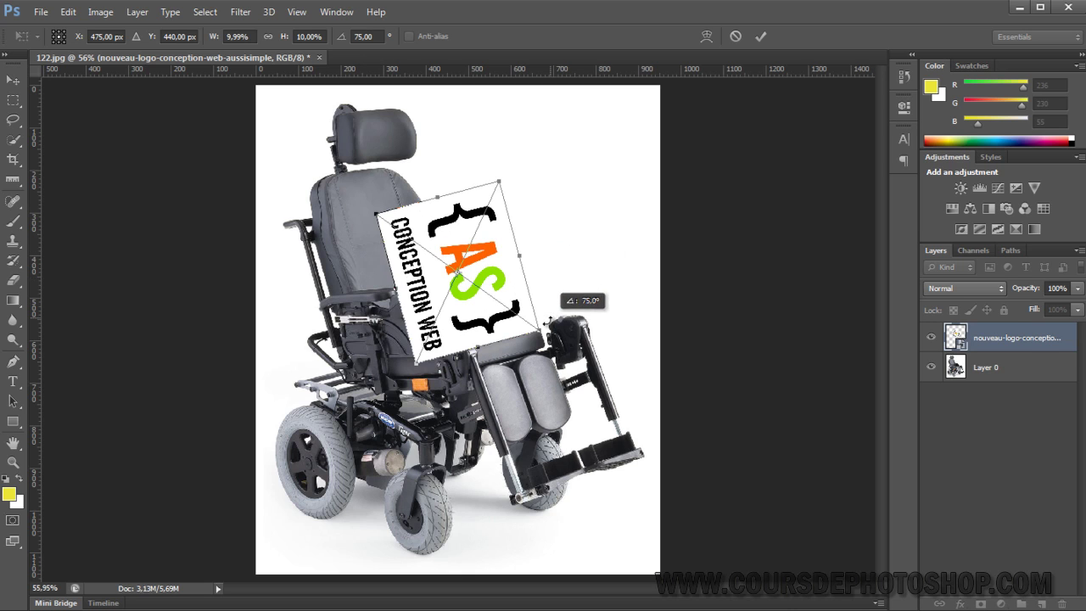
mouse_move(556, 303)
left_mouse_down()
mouse_move(414, 366)
mouse_move(575, 177)
left_mouse_up()
key("Return")
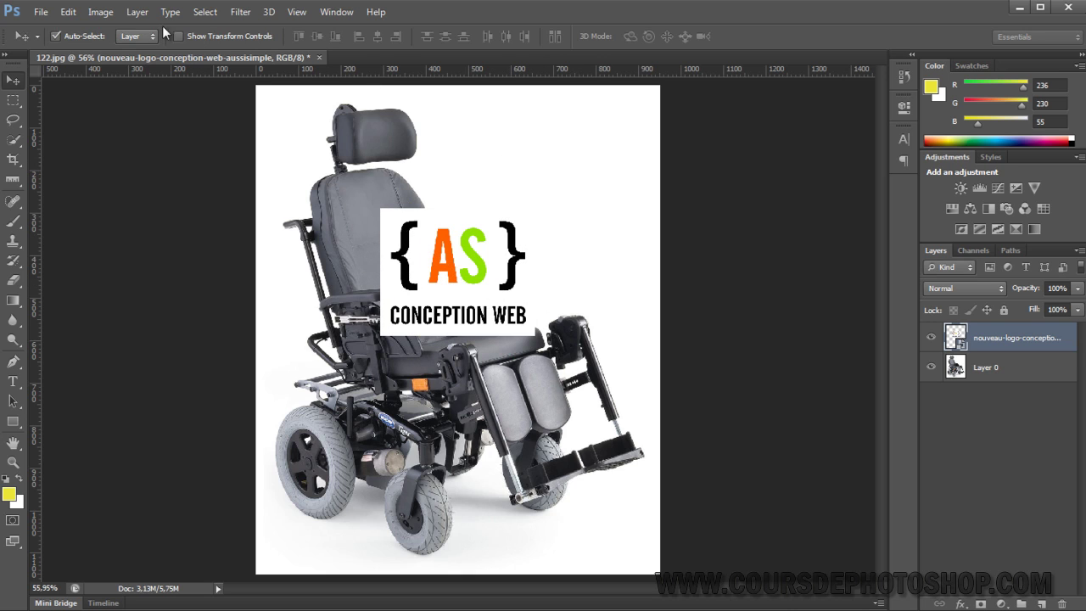
left_click(68, 12)
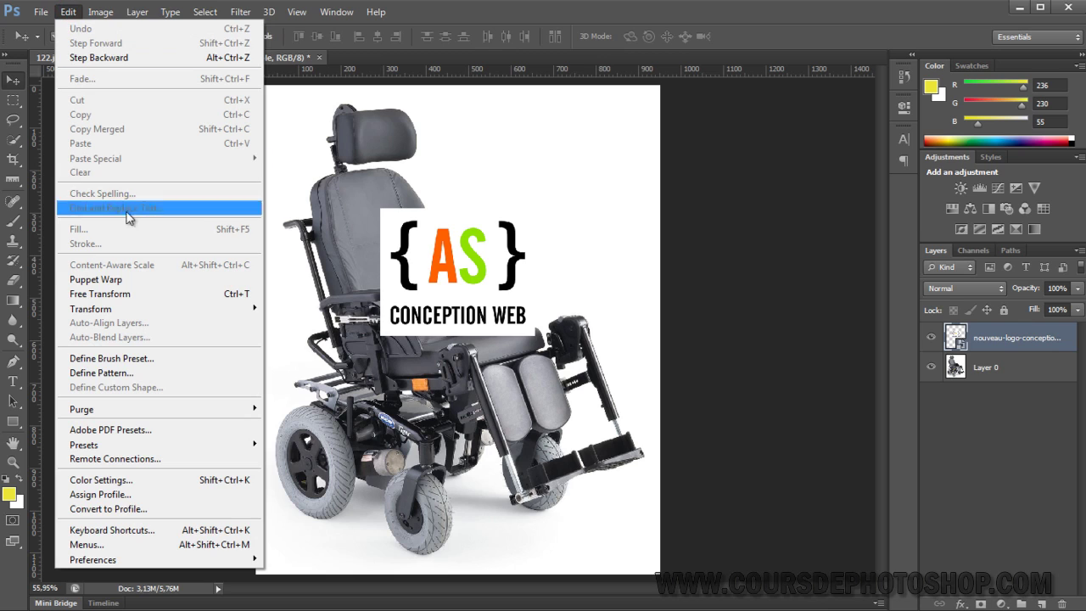
mouse_move(90, 309)
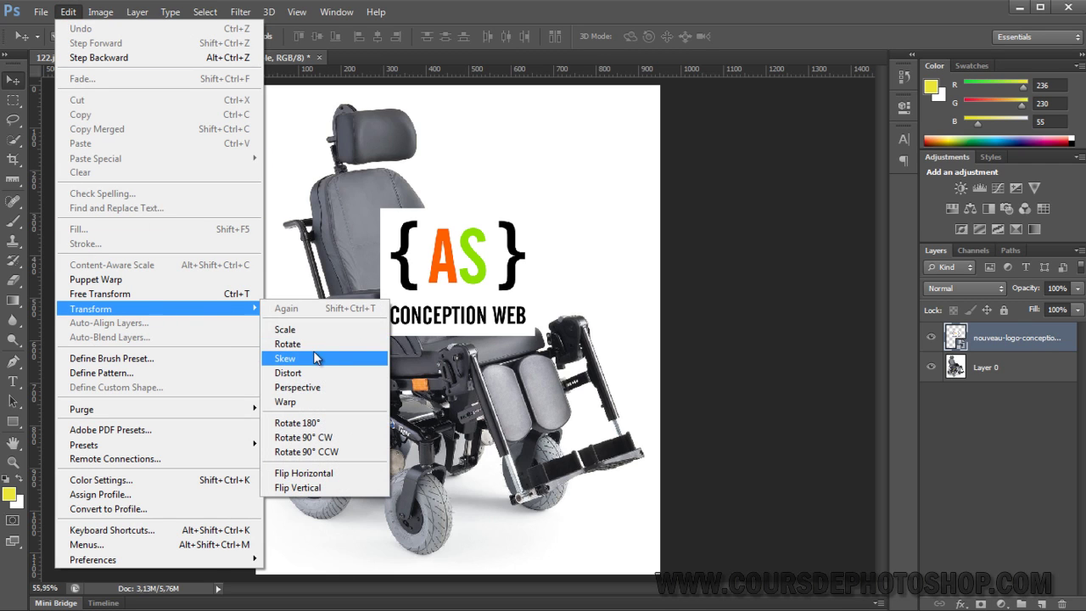
left_click(312, 361)
mouse_move(534, 209)
left_mouse_down()
mouse_move(552, 107)
mouse_move(562, 213)
mouse_move(453, 111)
mouse_move(464, 134)
mouse_move(534, 137)
left_mouse_up()
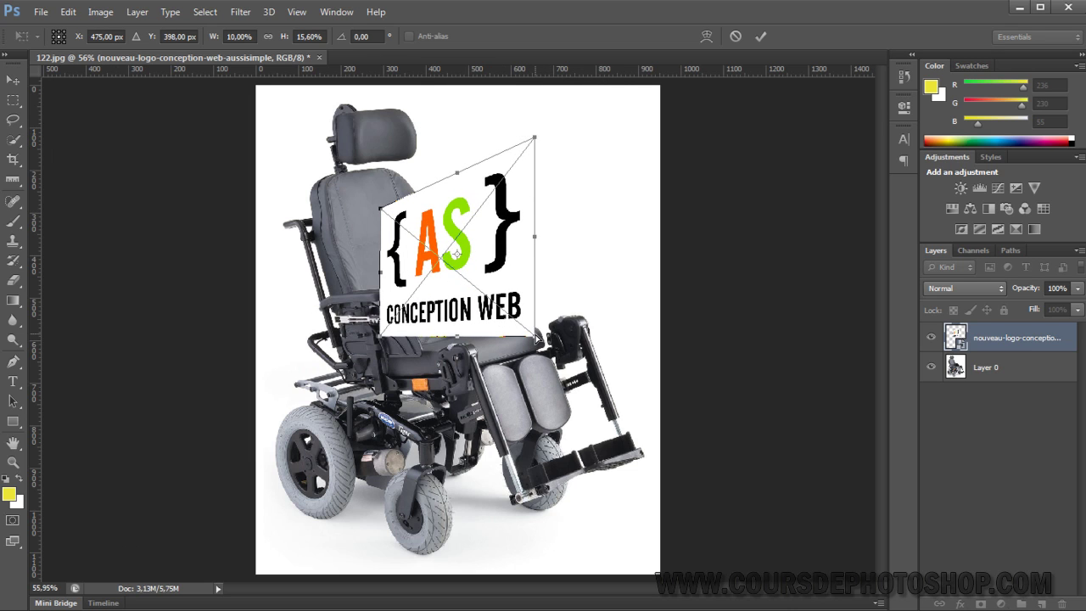
left_click_drag(534, 338, 514, 428)
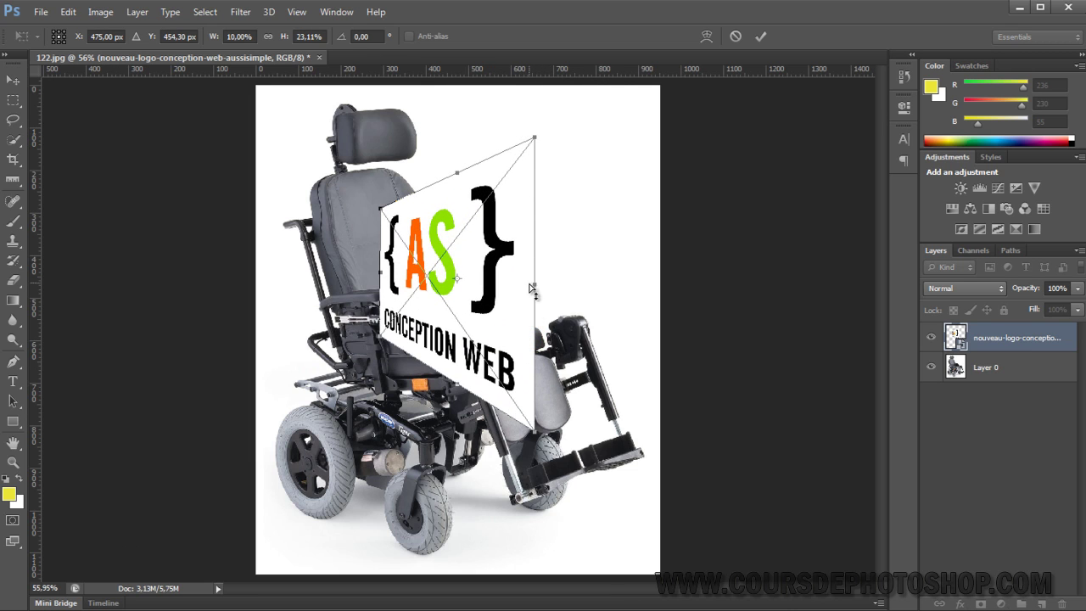
mouse_move(538, 290)
left_mouse_down()
mouse_move(504, 238)
mouse_move(495, 179)
mouse_move(500, 194)
mouse_move(509, 187)
mouse_move(503, 276)
mouse_move(497, 230)
mouse_move(505, 255)
left_mouse_up()
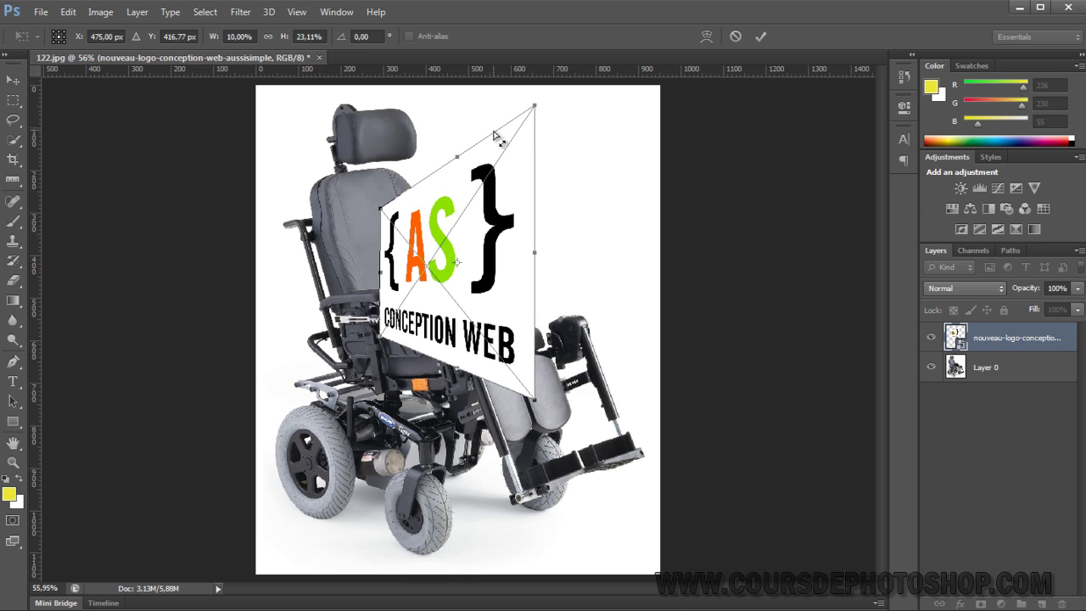
key("Escape")
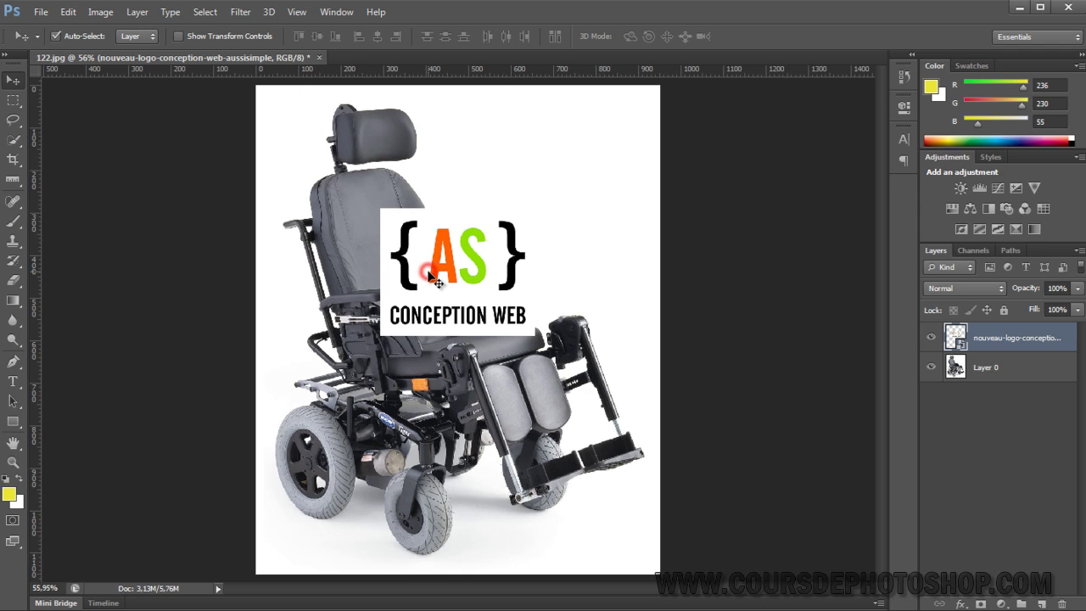
key("ctrl+t")
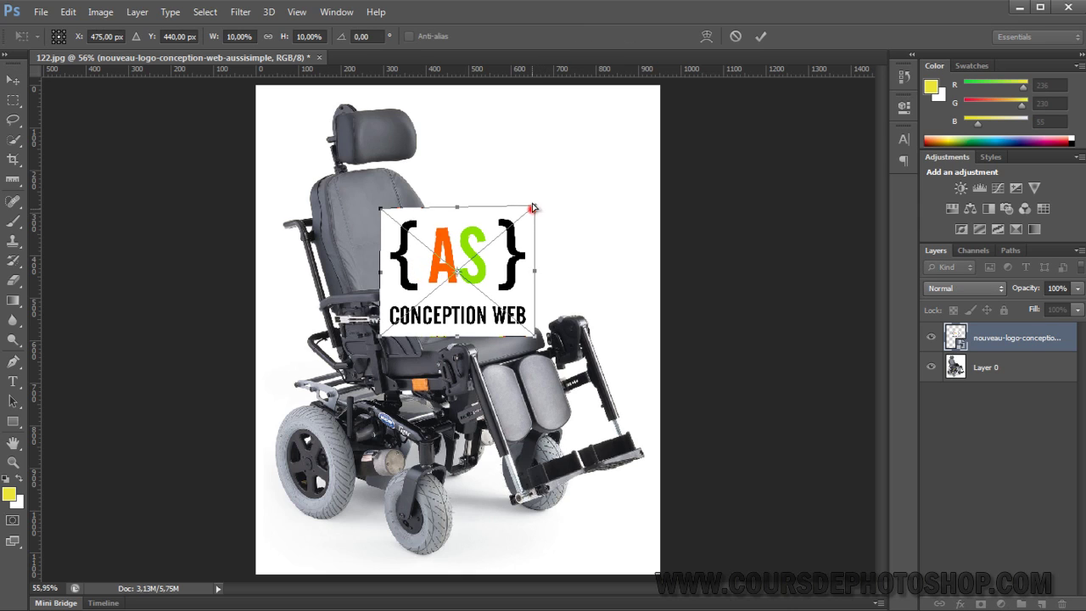
left_click_drag(533, 207, 538, 155)
left_click_drag(538, 338, 535, 417)
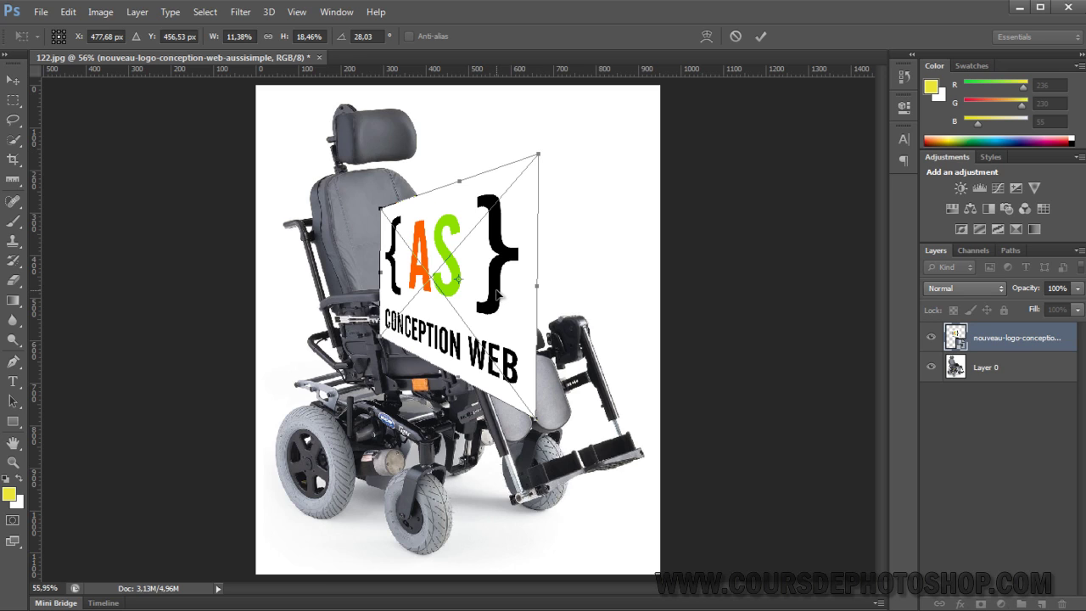
key("Escape")
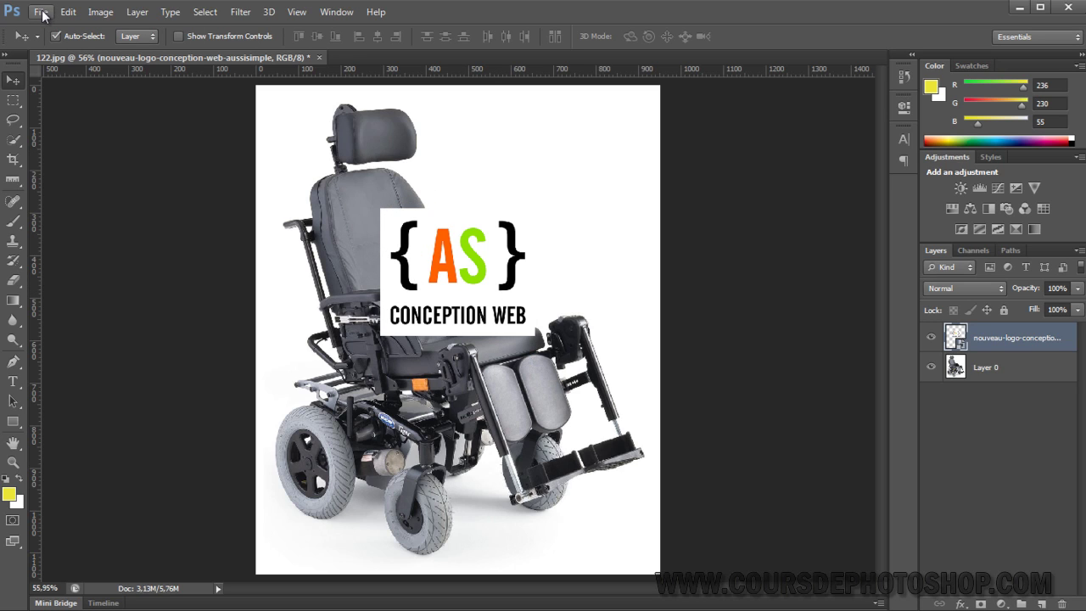
left_click(68, 12)
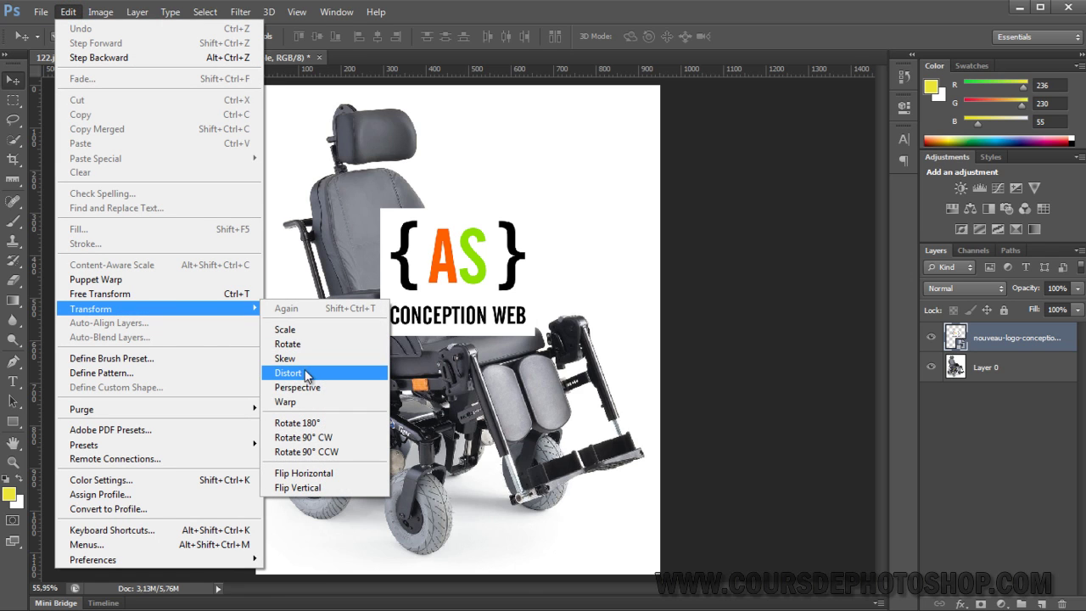
mouse_move(90, 309)
left_click(315, 376)
left_click_drag(458, 208, 465, 244)
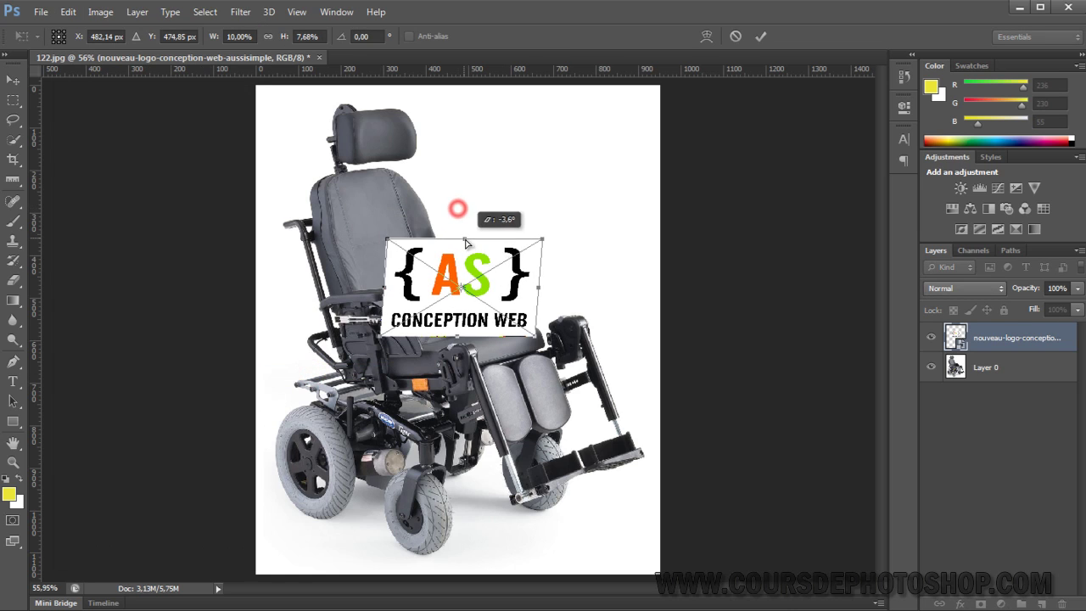
left_click_drag(543, 239, 617, 185)
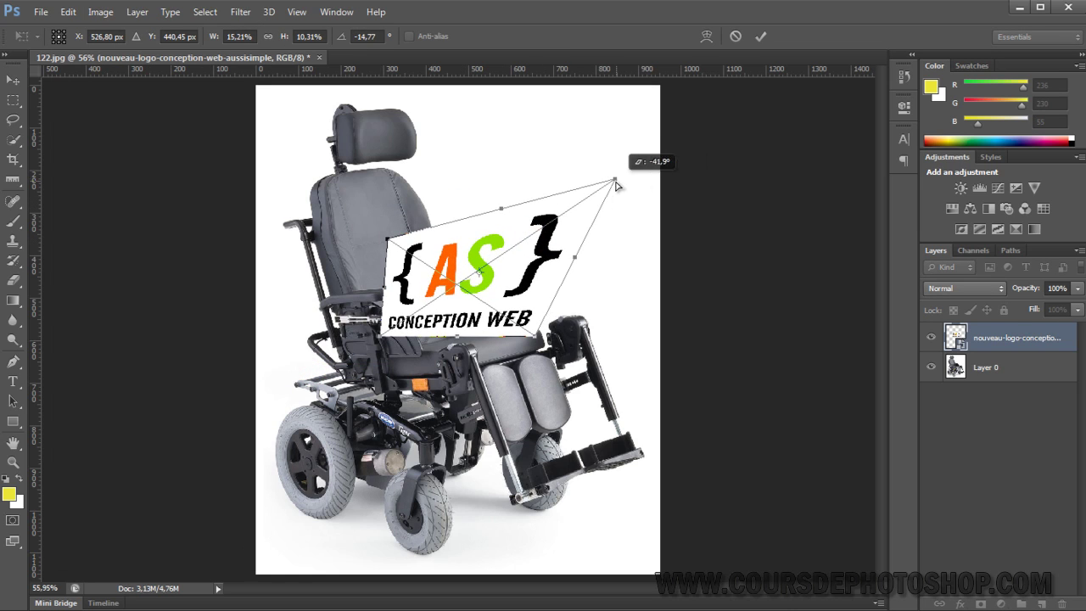
left_click_drag(382, 334, 419, 368)
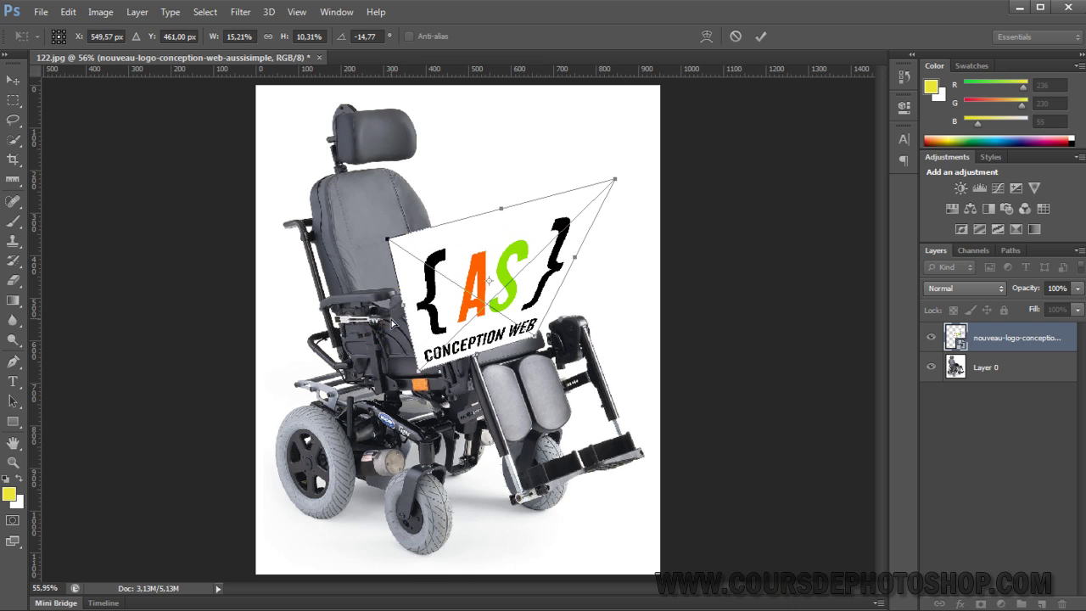
left_click_drag(400, 307, 368, 303)
mouse_move(359, 243)
left_mouse_down()
mouse_move(315, 194)
mouse_move(313, 169)
left_mouse_up()
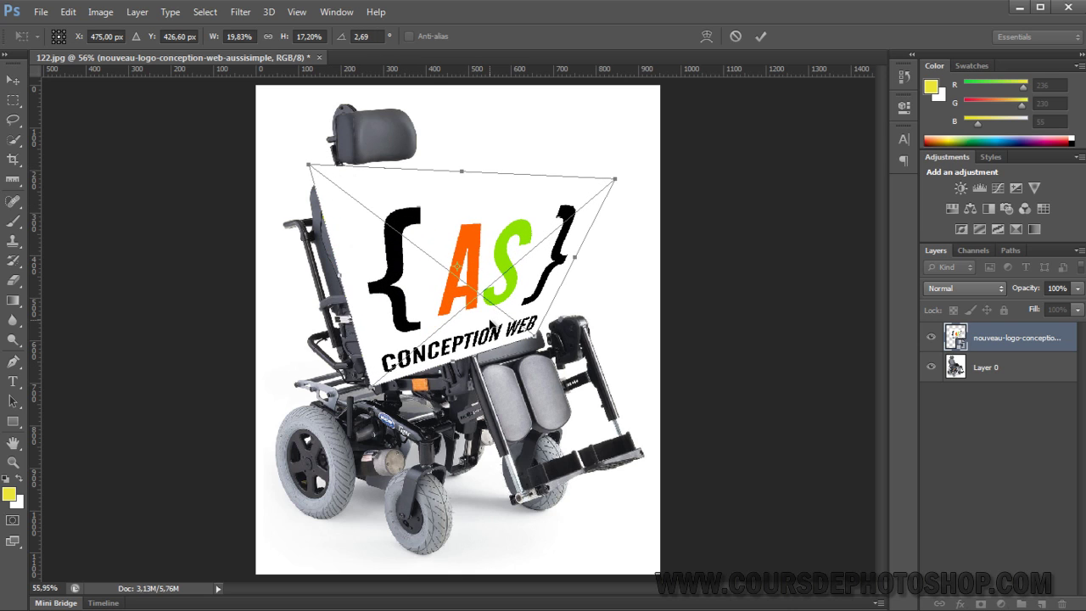
left_click_drag(537, 340, 390, 445)
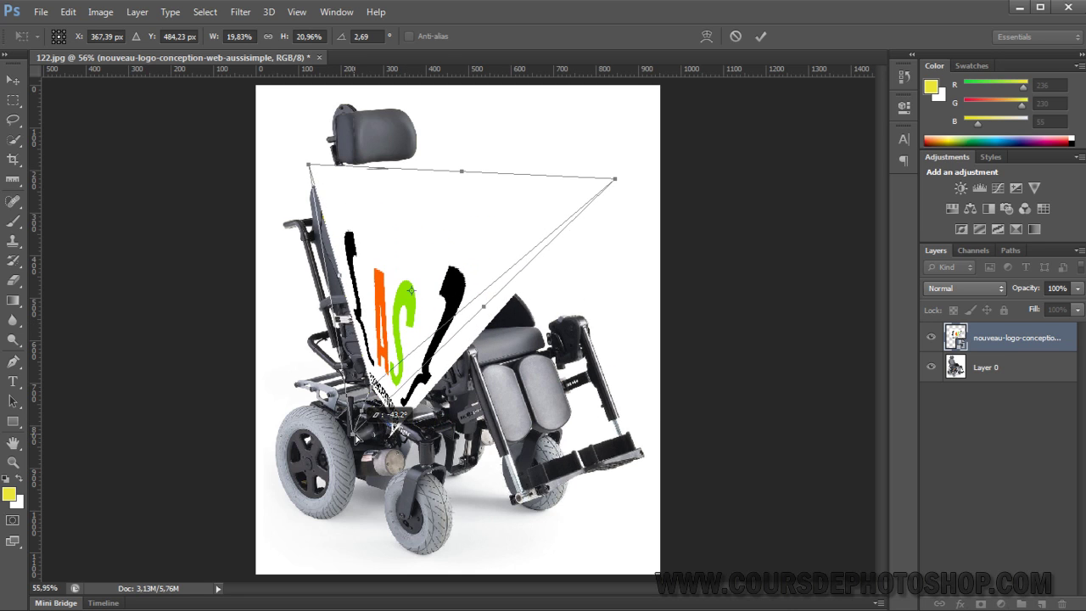
key("Escape")
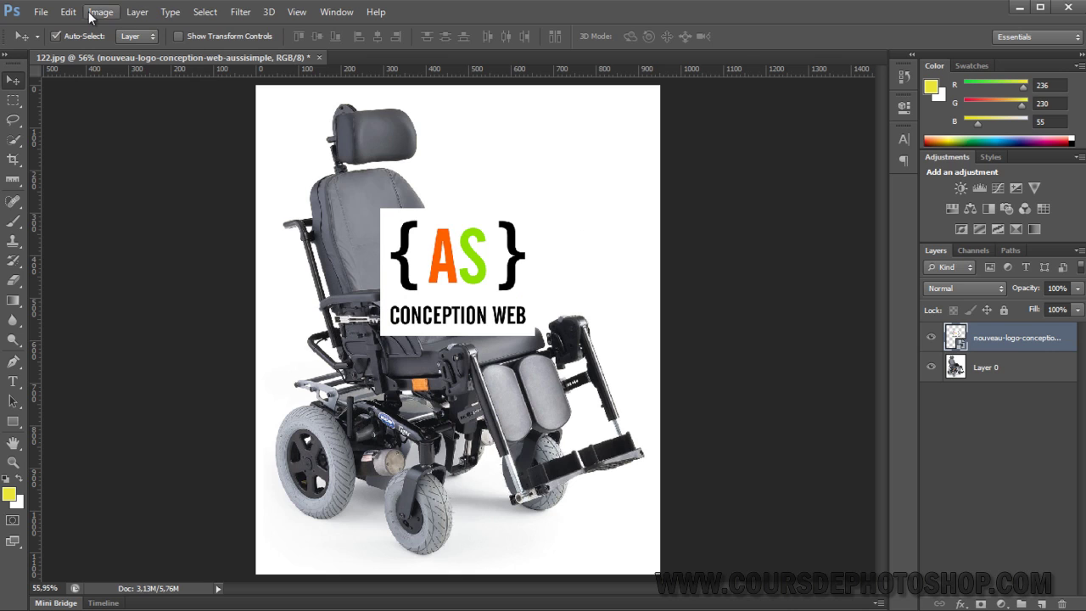
left_click(68, 12)
mouse_move(127, 309)
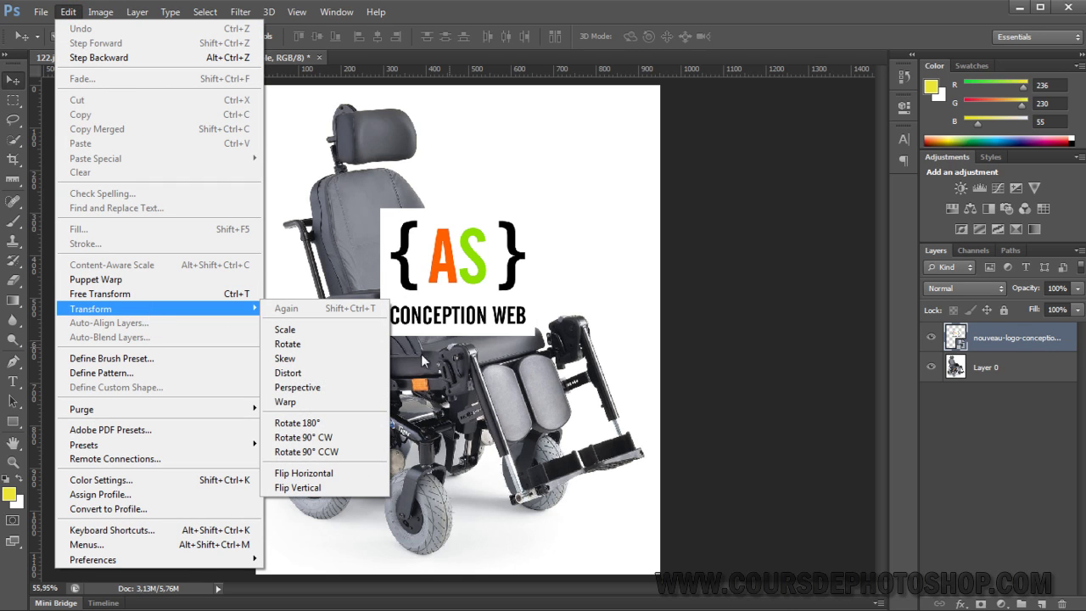
left_click(356, 390)
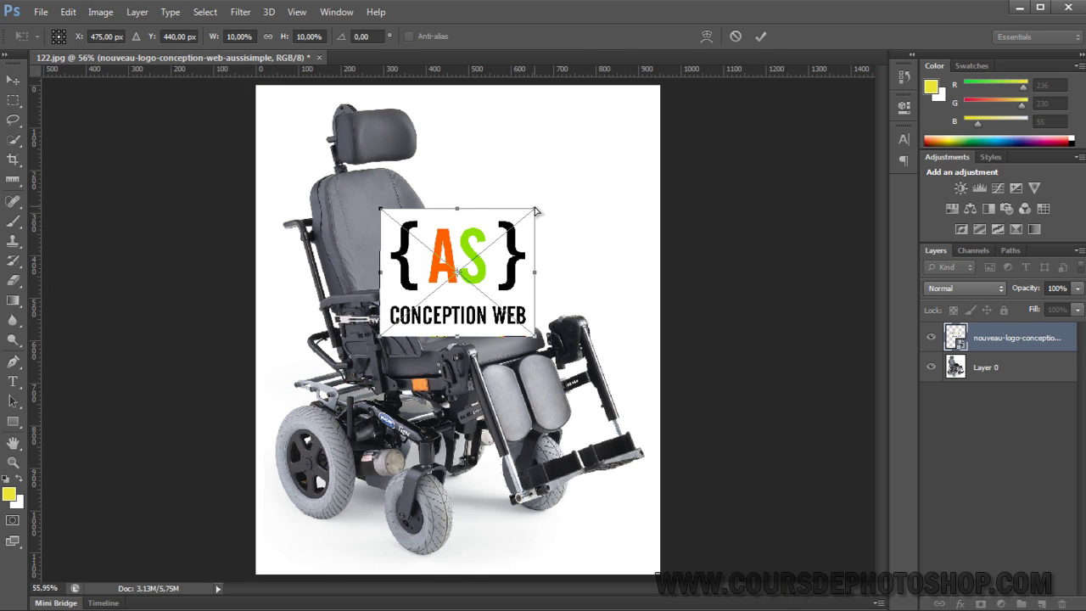
left_click_drag(535, 207, 561, 38)
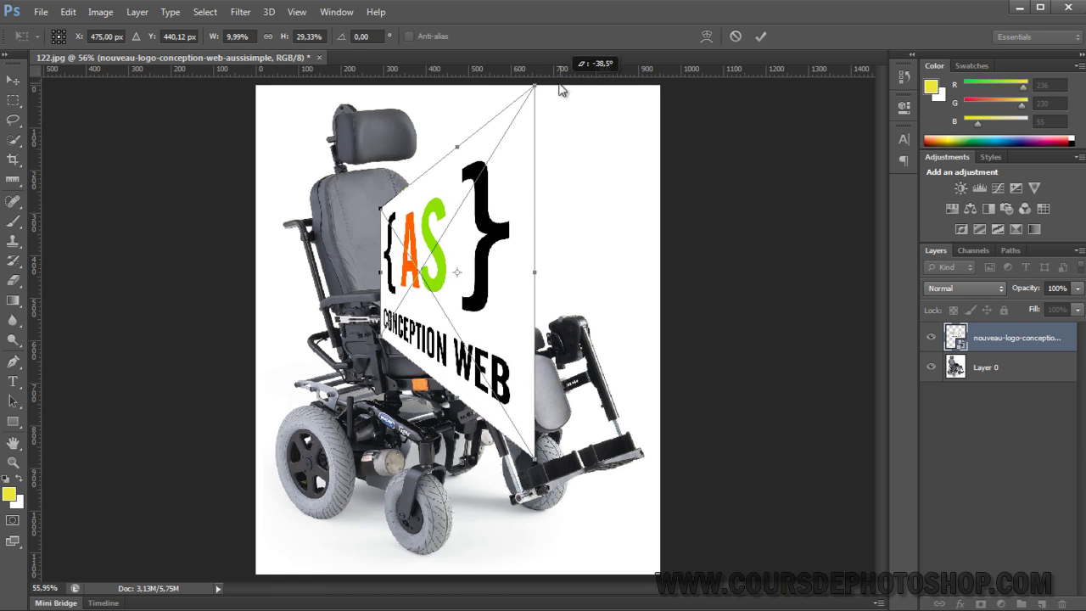
left_click(457, 146)
left_click_drag(390, 206, 390, 227)
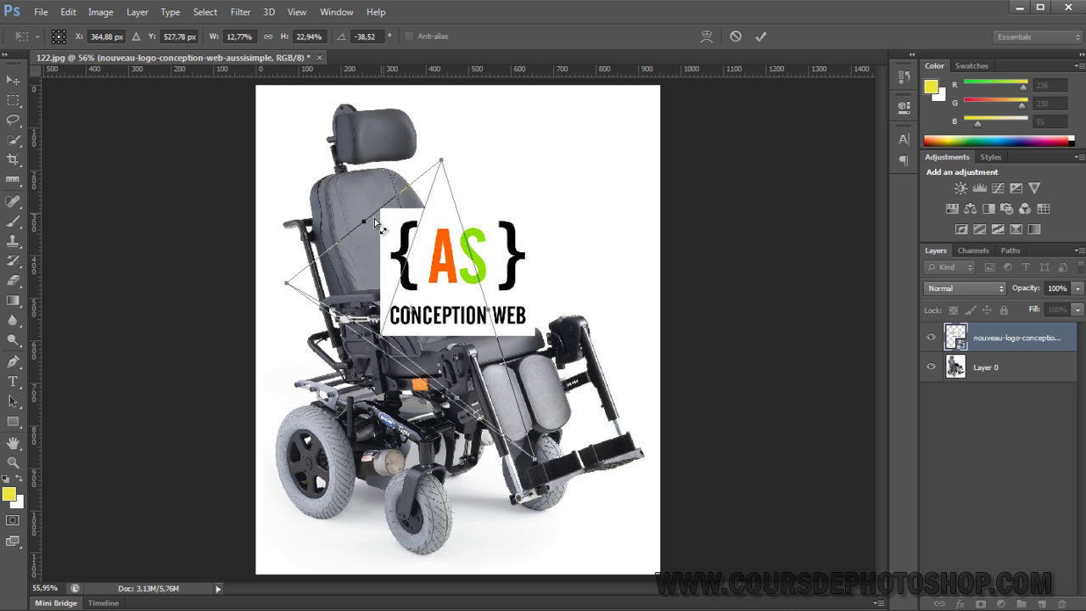
left_click_drag(364, 221, 499, 193)
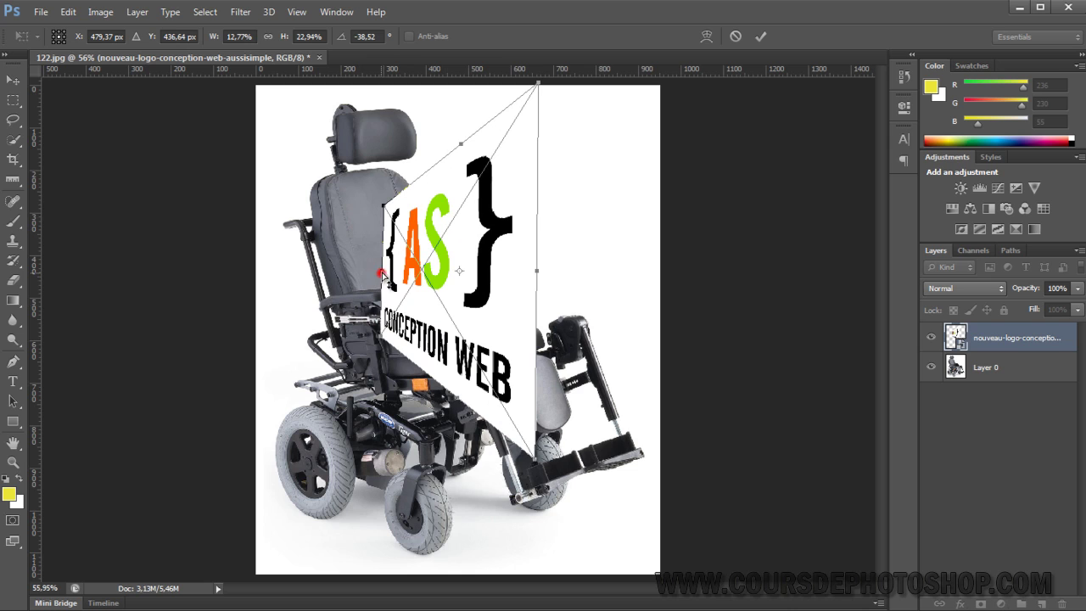
mouse_move(384, 275)
left_mouse_down()
mouse_move(440, 365)
mouse_move(386, 242)
left_mouse_up()
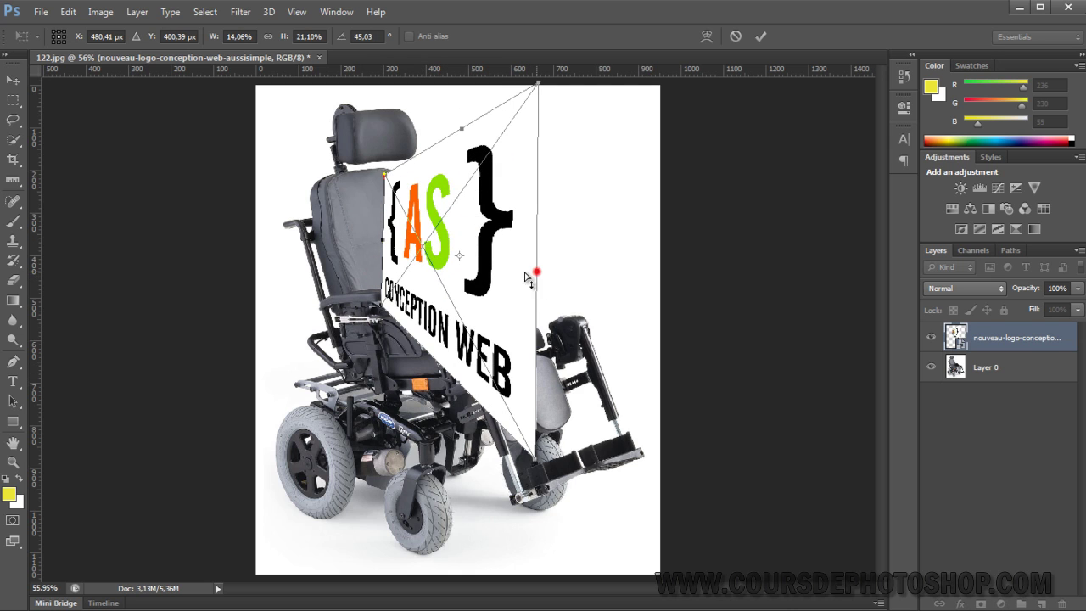
key("Escape")
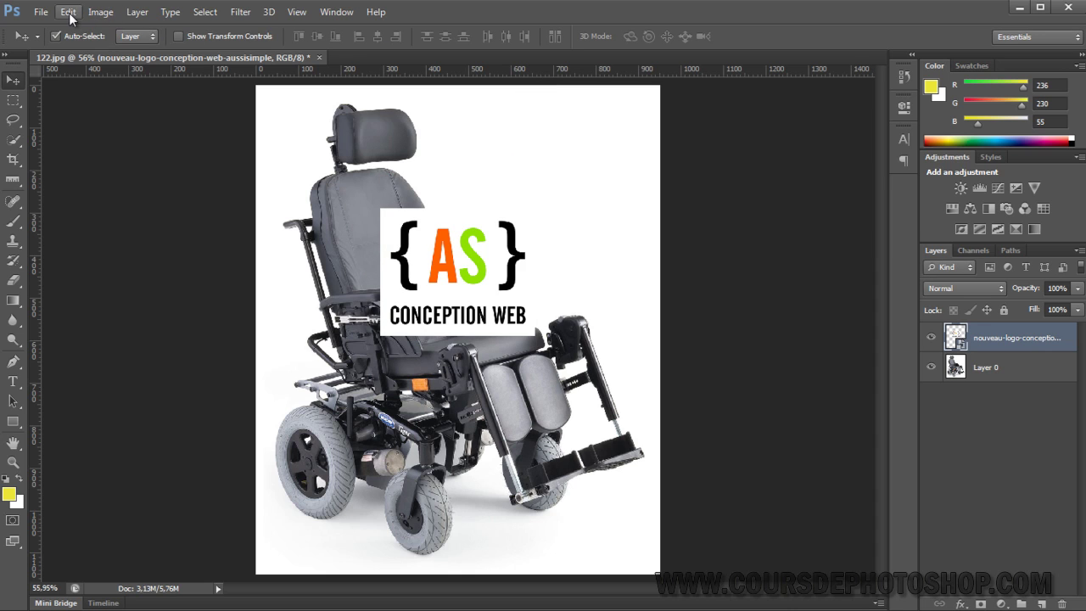
left_click(68, 13)
mouse_move(127, 309)
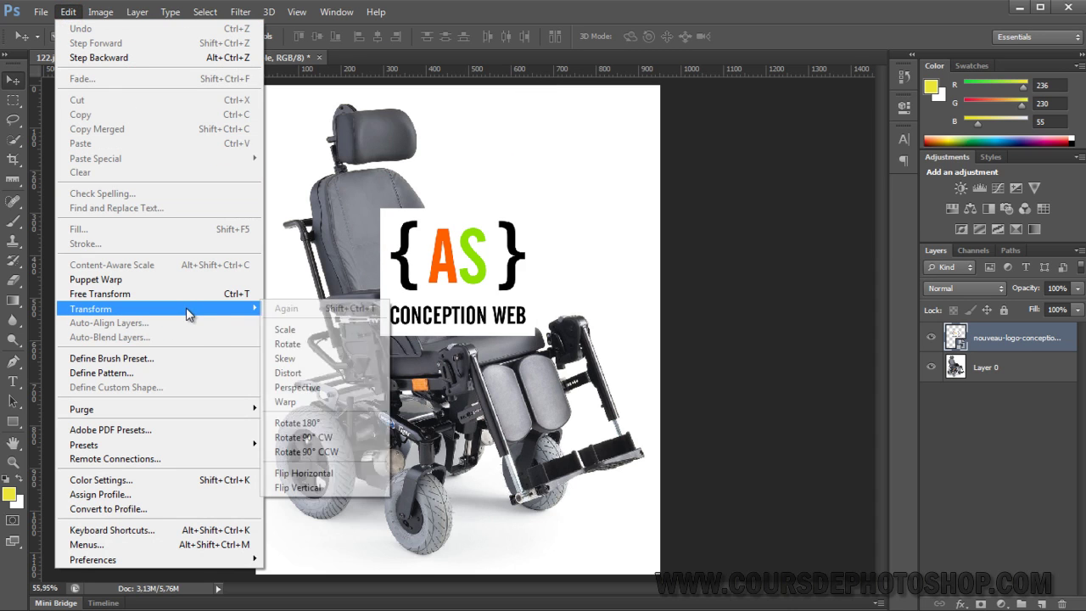
left_click(319, 401)
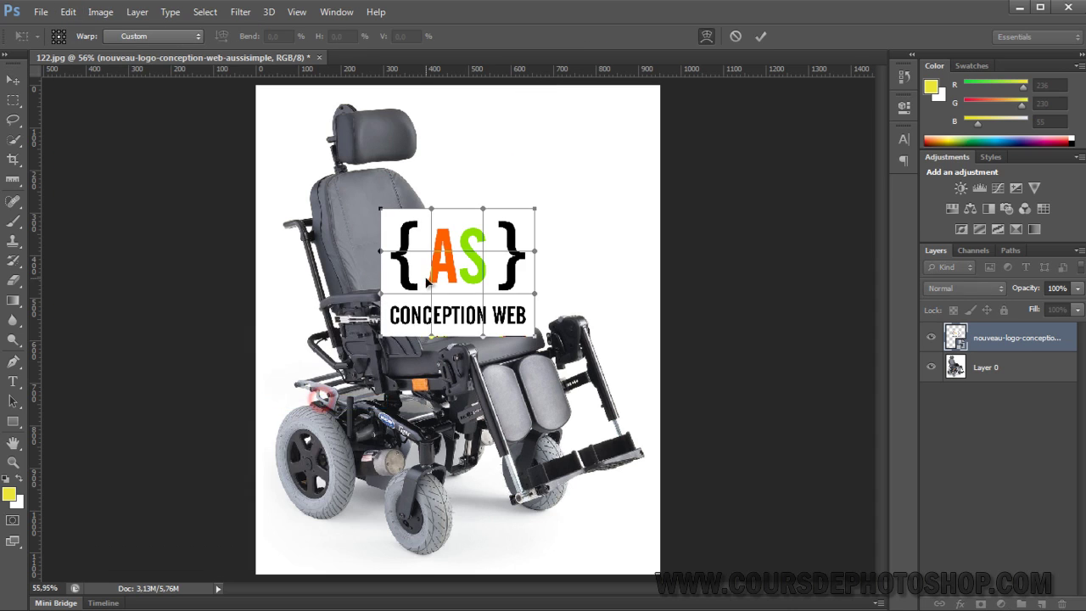
mouse_move(438, 214)
left_mouse_down()
mouse_move(435, 226)
mouse_move(489, 239)
left_mouse_up()
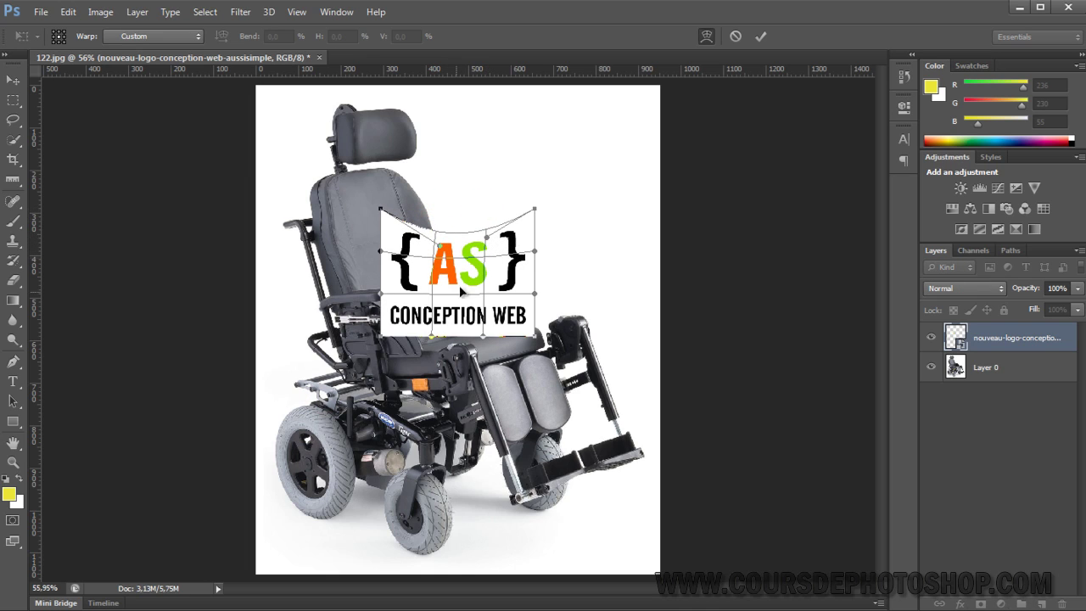
left_click_drag(435, 341, 446, 304)
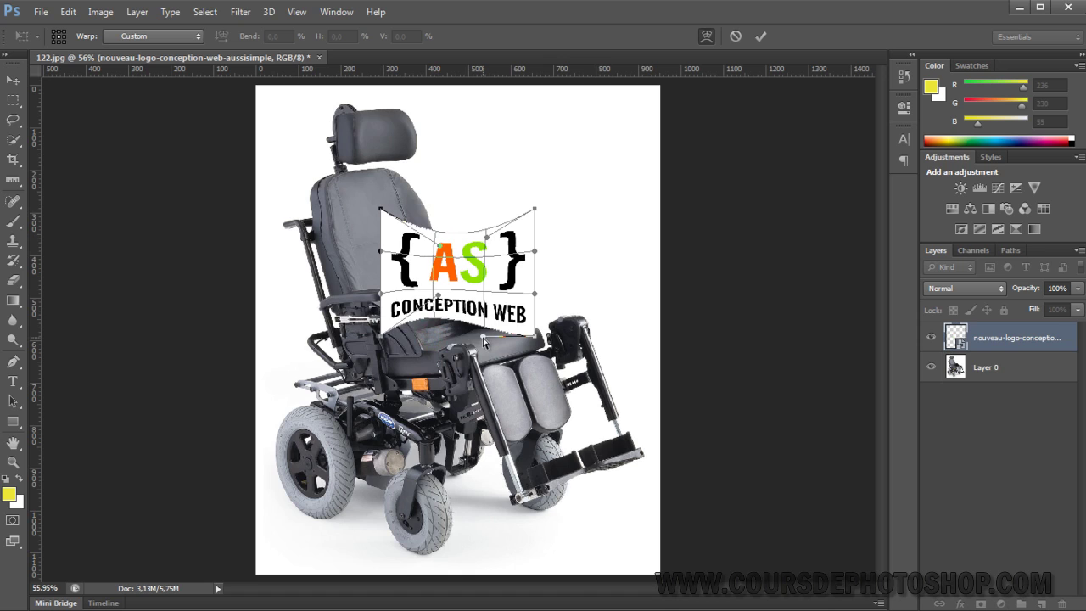
left_click_drag(482, 336, 481, 292)
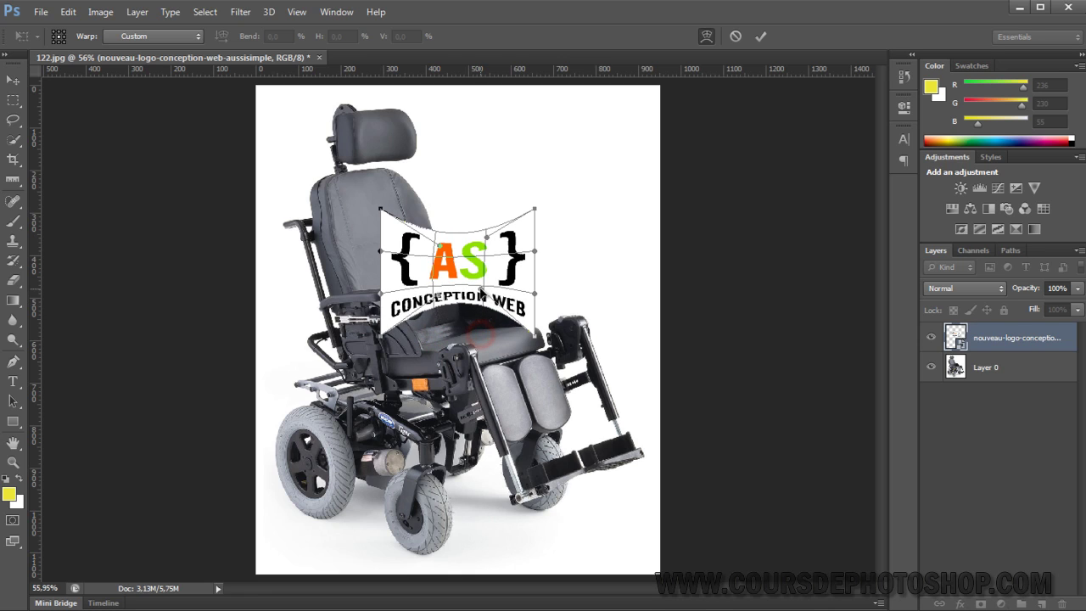
left_click(563, 268)
key("Escape")
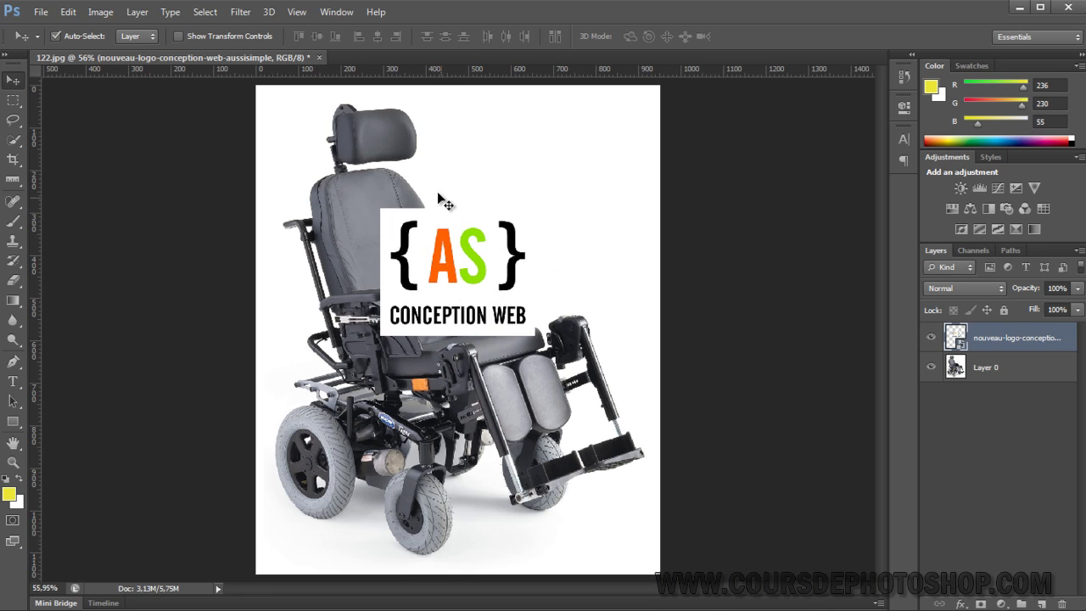
left_click(68, 12)
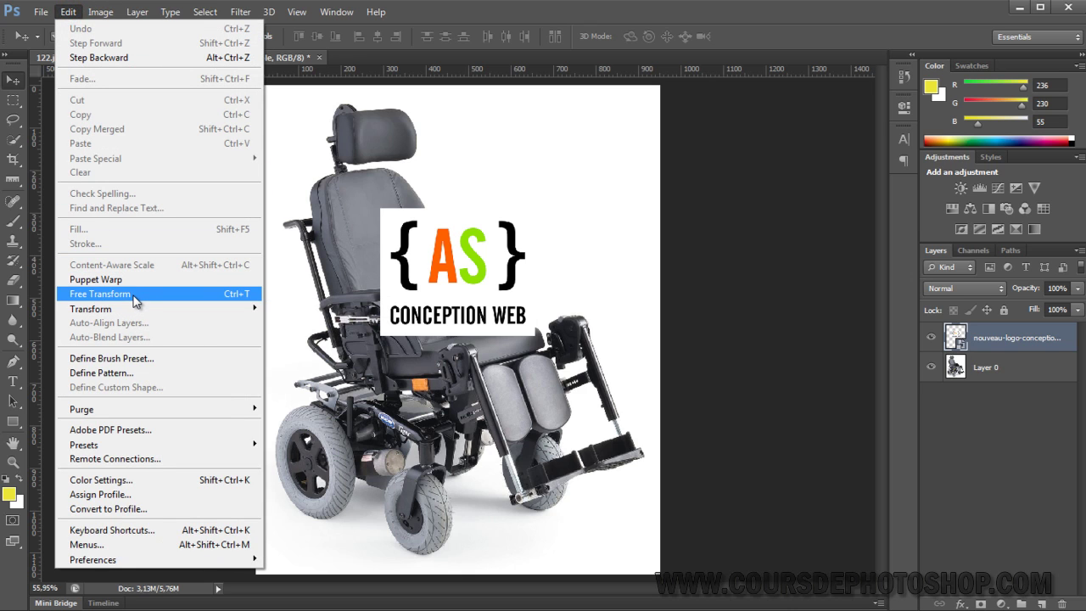
mouse_move(127, 309)
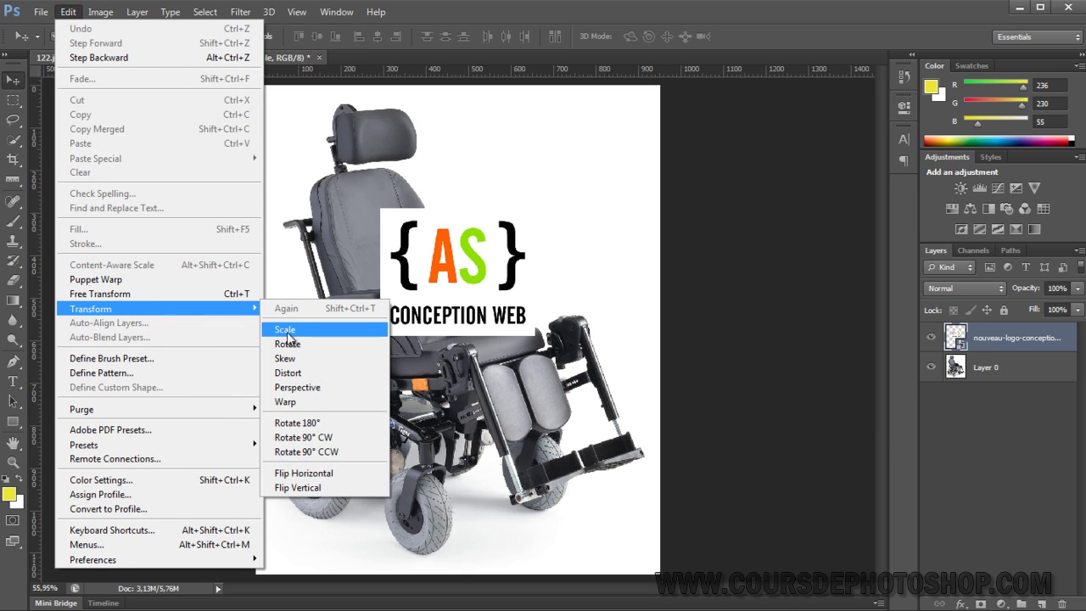
left_click(168, 295)
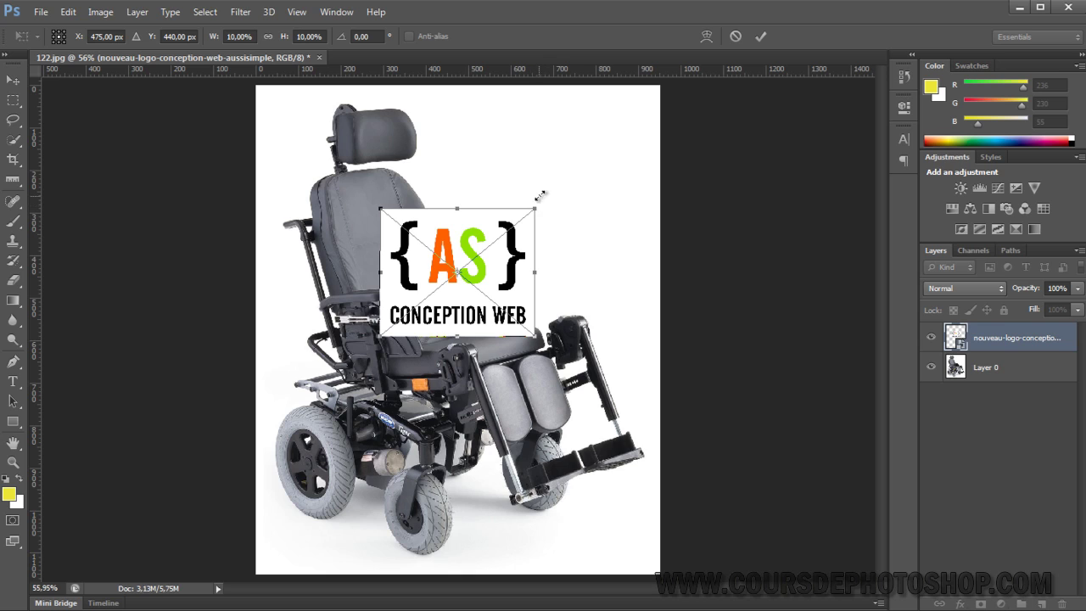
left_click_drag(535, 207, 565, 191)
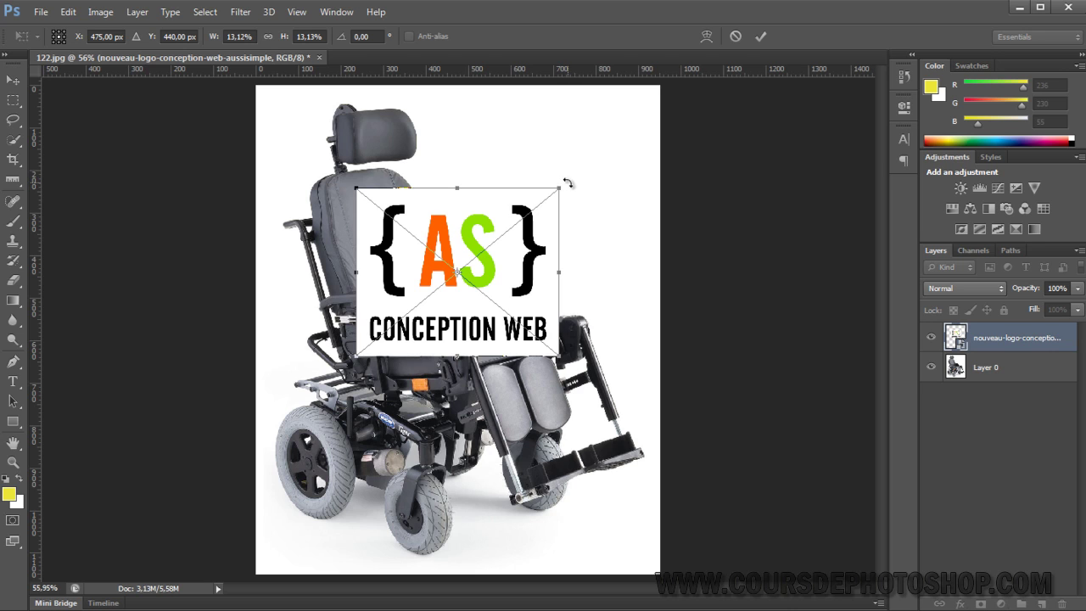
left_click_drag(571, 180, 582, 159)
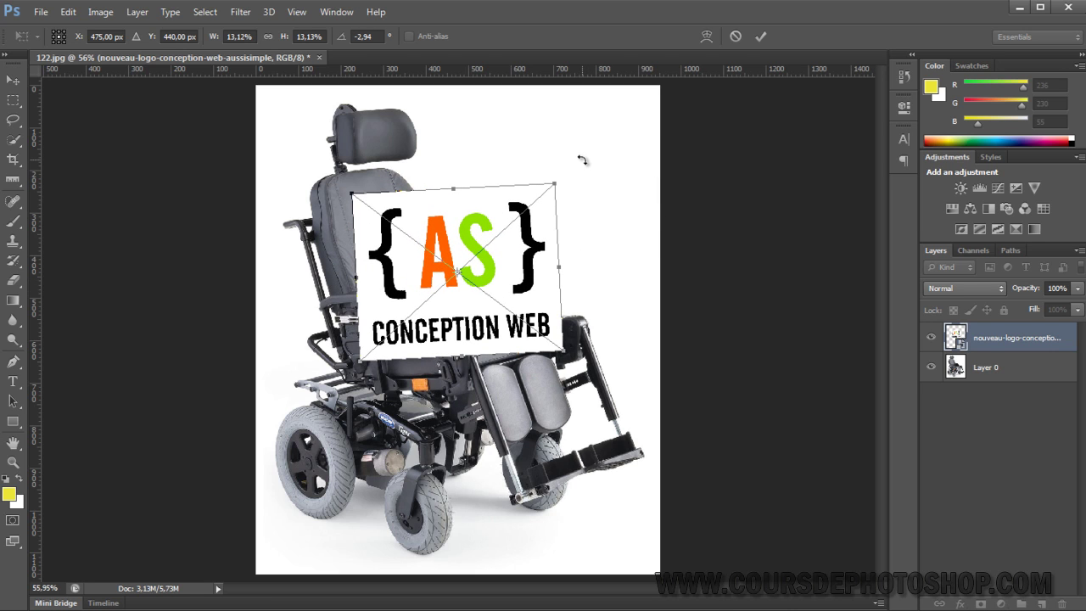
left_click_drag(582, 158, 569, 184)
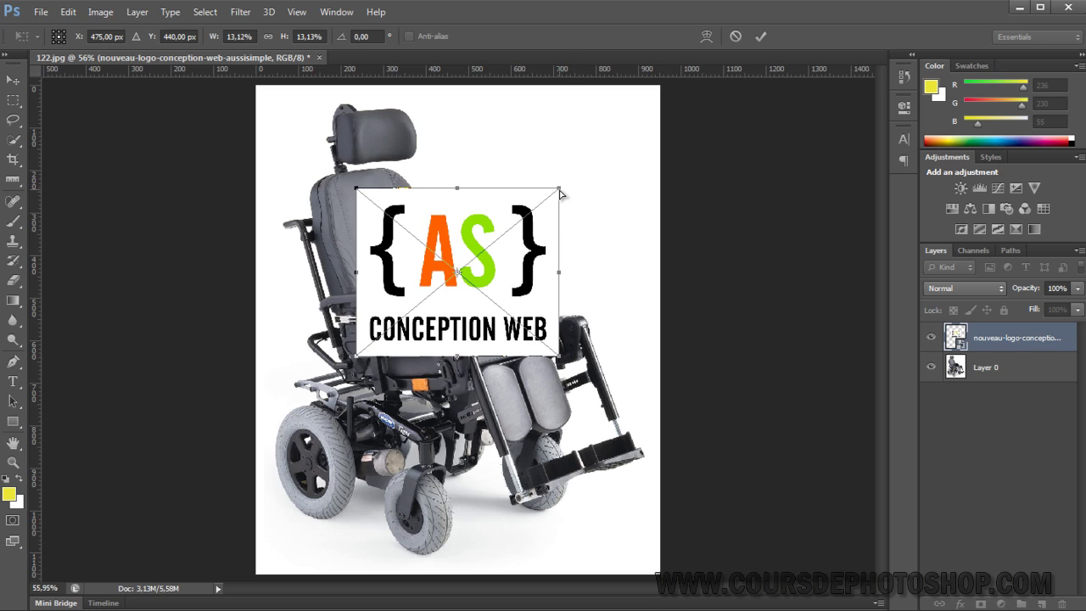
left_click_drag(560, 190, 536, 129)
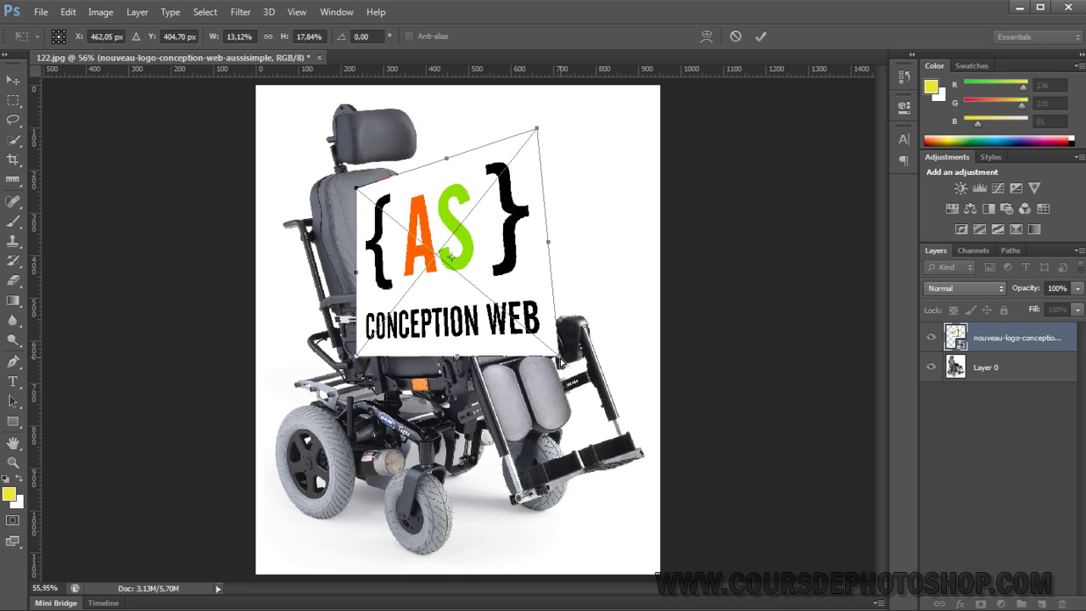
mouse_move(560, 362)
left_mouse_down()
mouse_move(521, 428)
mouse_move(550, 434)
left_mouse_up()
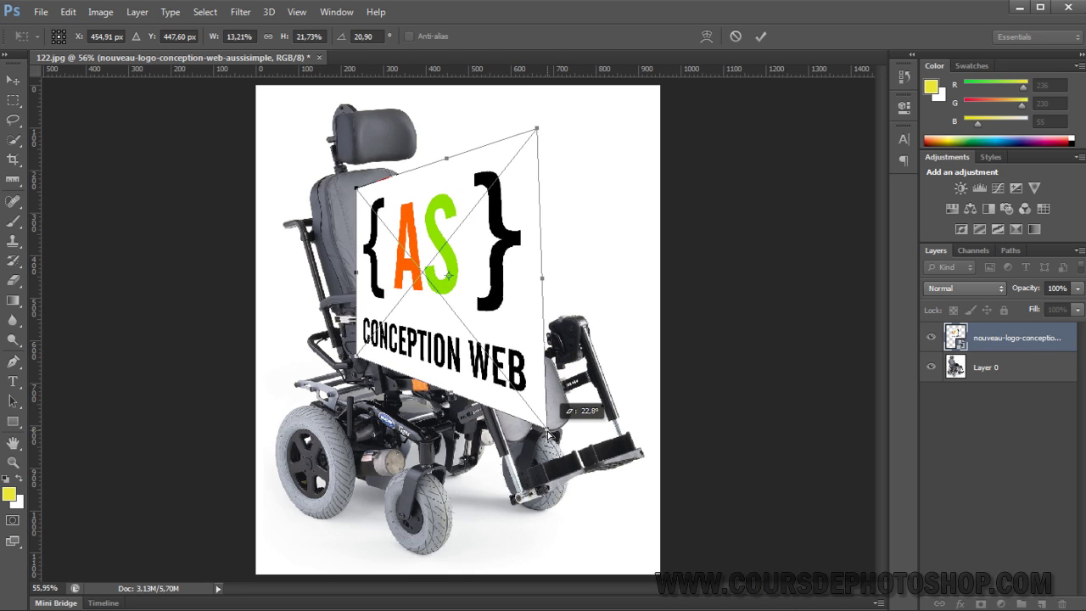
Cancel the pending transform and move the logo up and left over the wheelchair's backrest.
key("Escape")
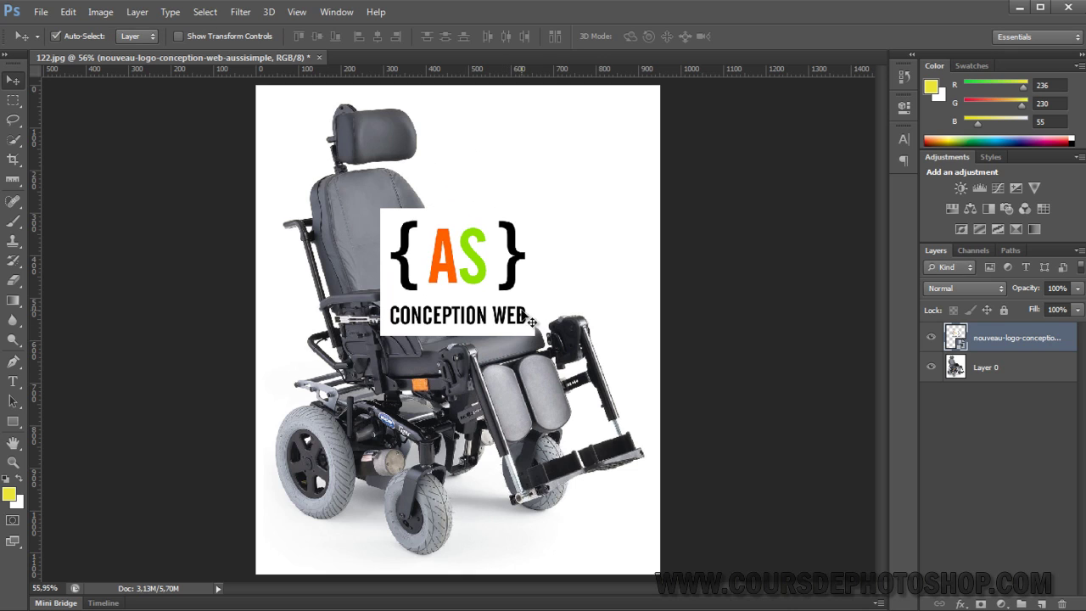
left_click_drag(491, 259, 478, 253)
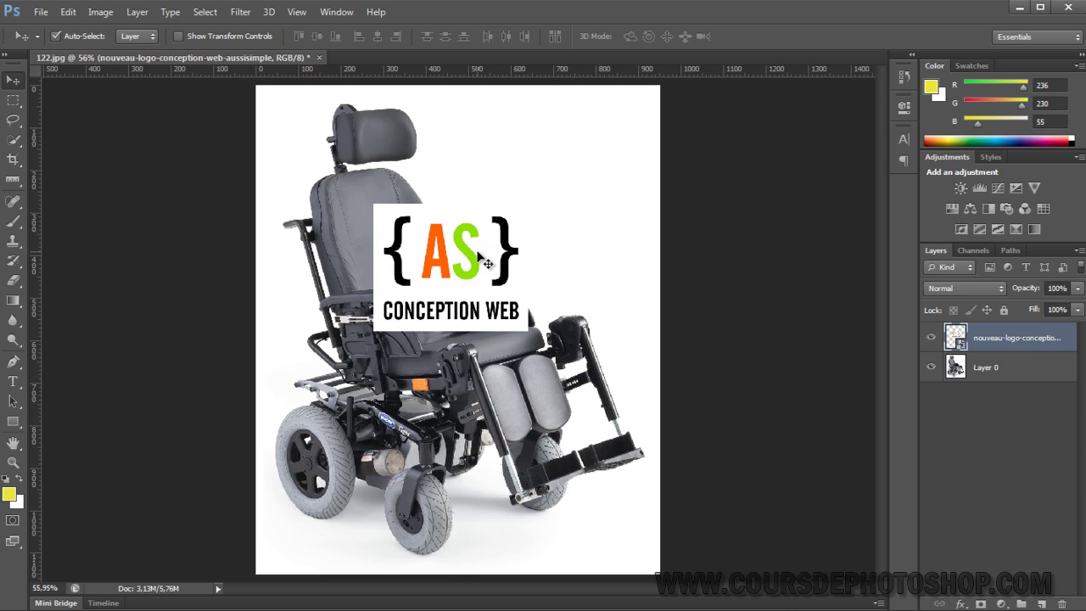
left_click(68, 12)
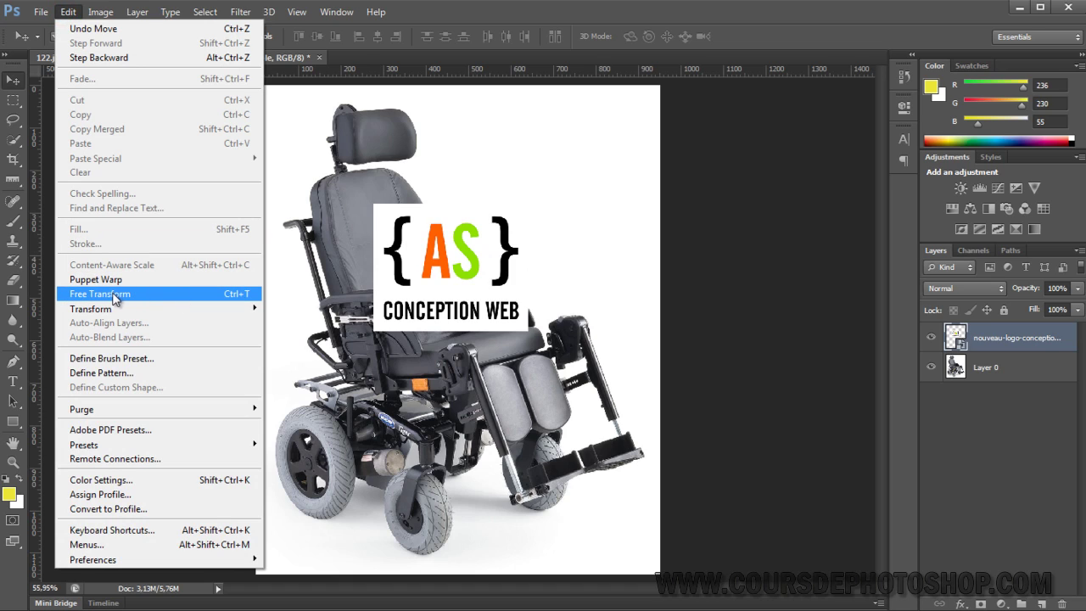
left_click(245, 297)
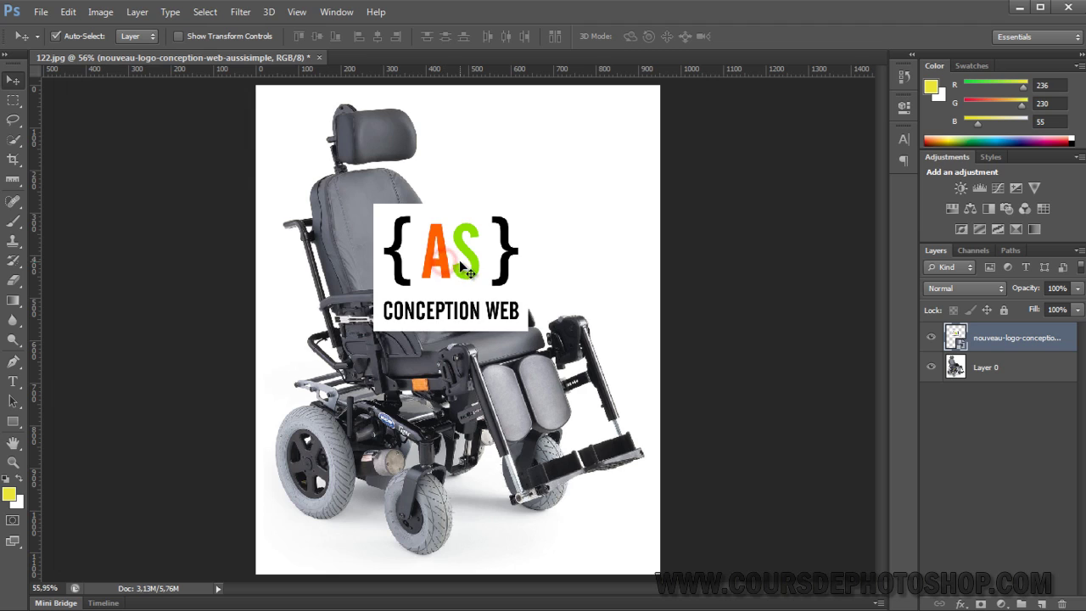
left_click_drag(462, 265, 417, 244)
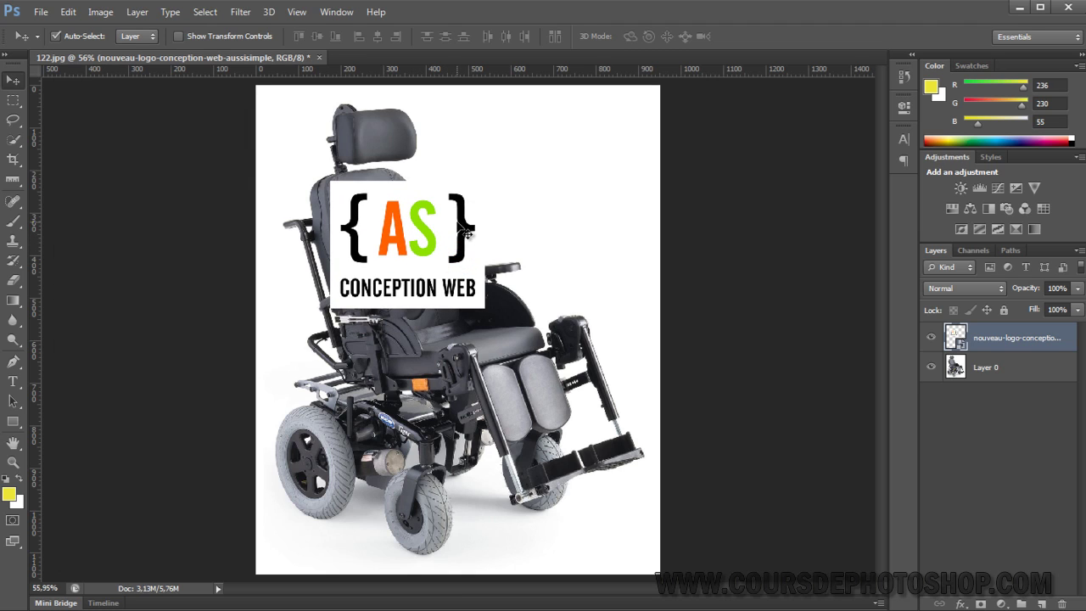
key("ctrl+t")
Shrink the logo proportionally to a small badge and move it onto the upper backrest.
mouse_move(484, 180)
left_mouse_down()
mouse_move(451, 208)
mouse_move(384, 210)
mouse_move(406, 203)
left_mouse_up()
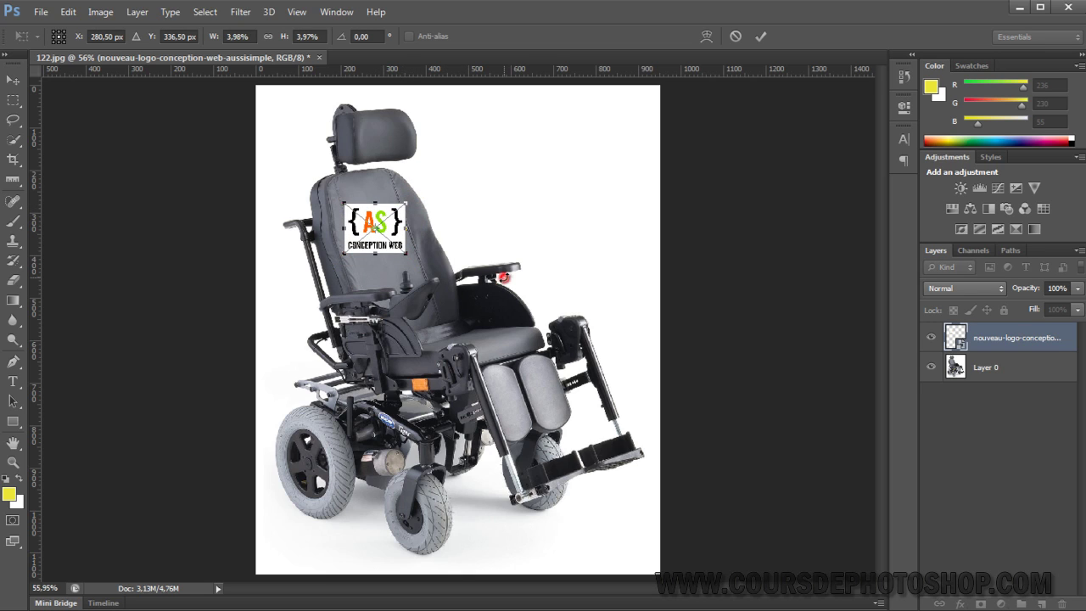
key("ctrl+plus")
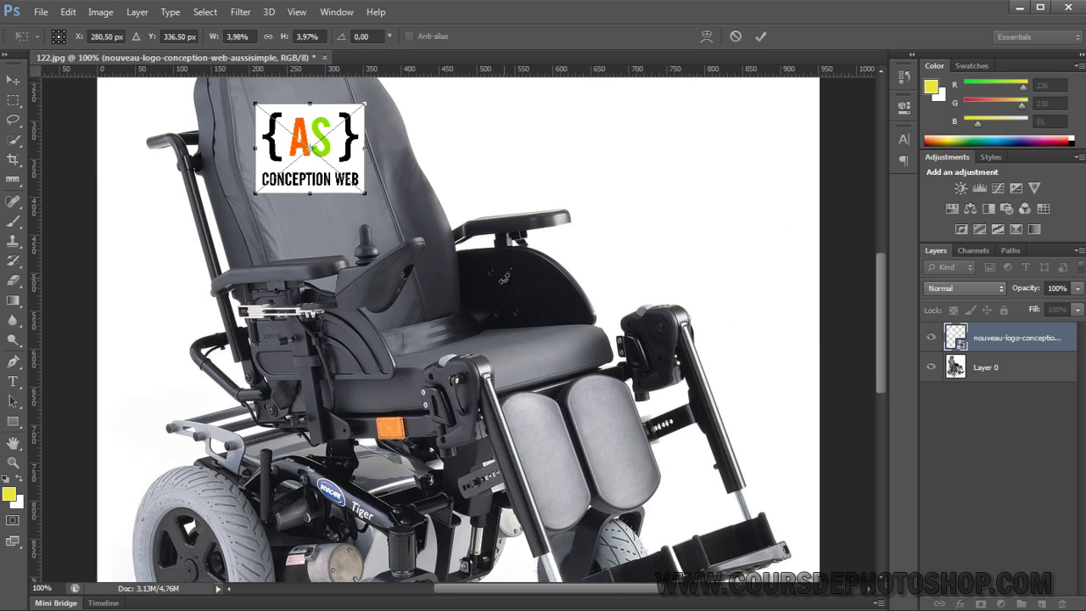
key("ctrl+plus")
key("ctrl+minus")
left_click_drag(365, 250, 415, 365)
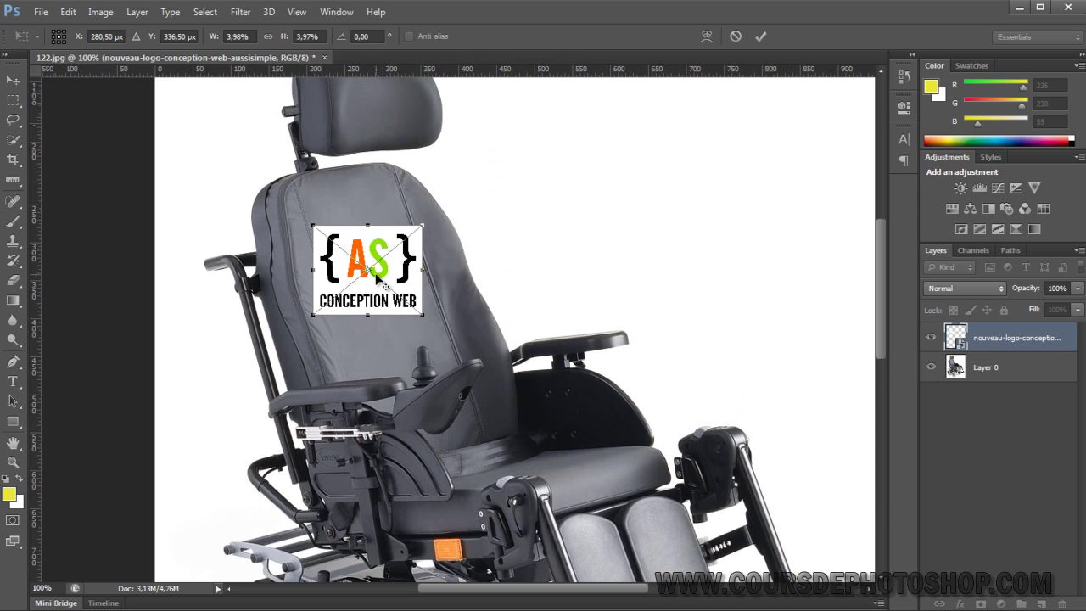
left_click_drag(376, 276, 367, 214)
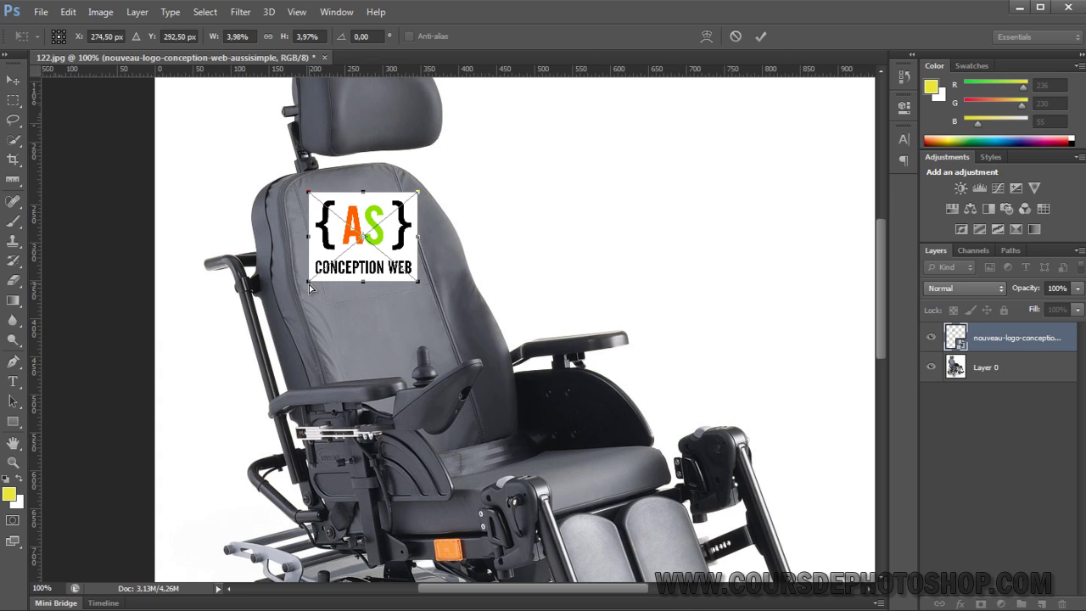
Skew and tilt the logo's corners to about -13° so it follows the backrest's slant.
left_click_drag(311, 287, 334, 290)
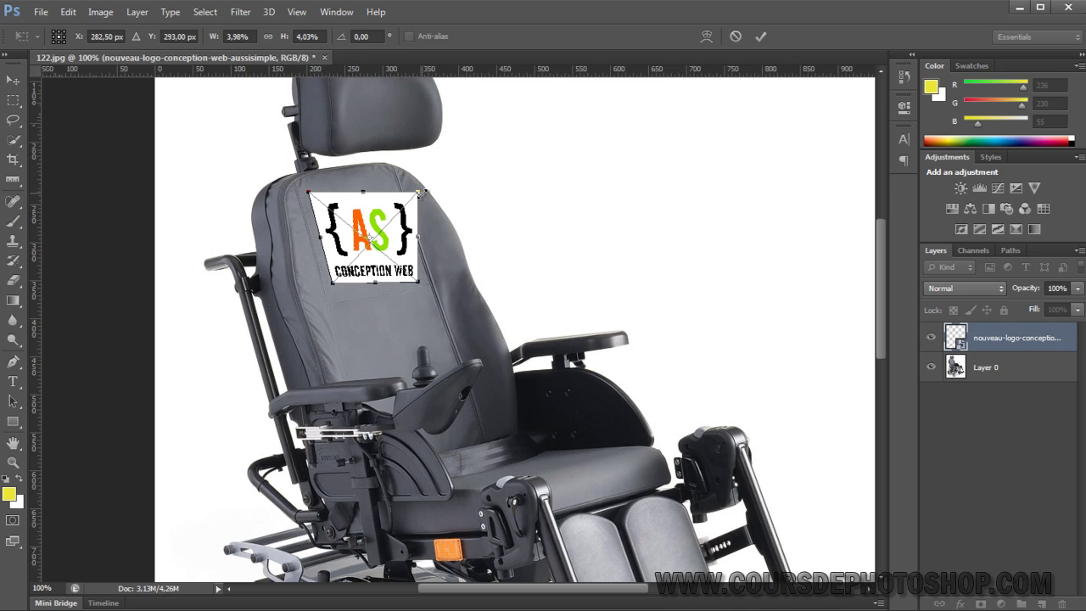
left_click_drag(418, 195, 387, 186)
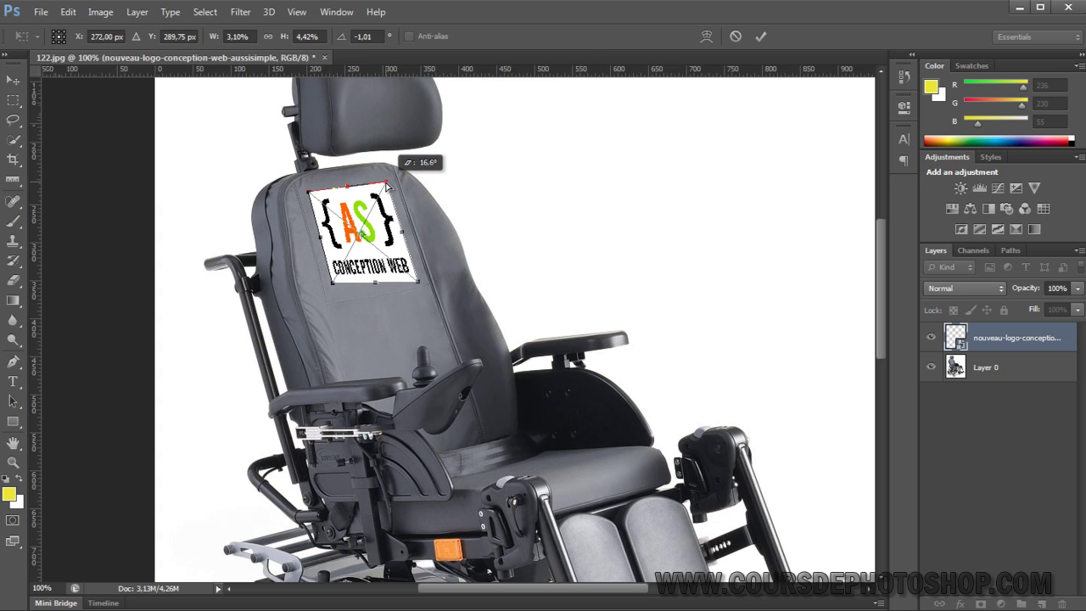
left_click_drag(387, 186, 387, 185)
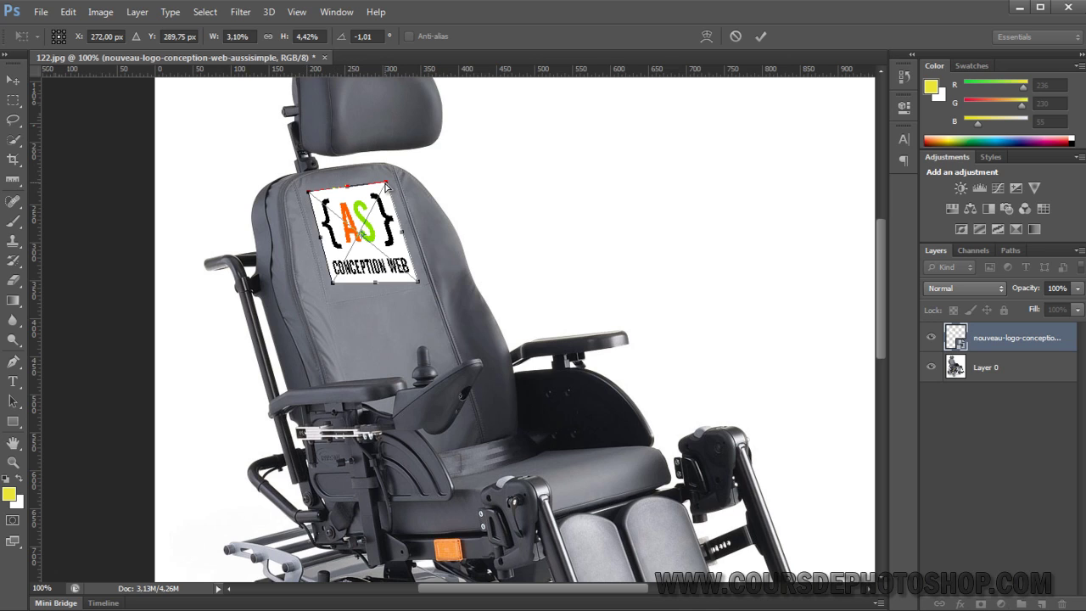
left_click_drag(386, 184, 386, 180)
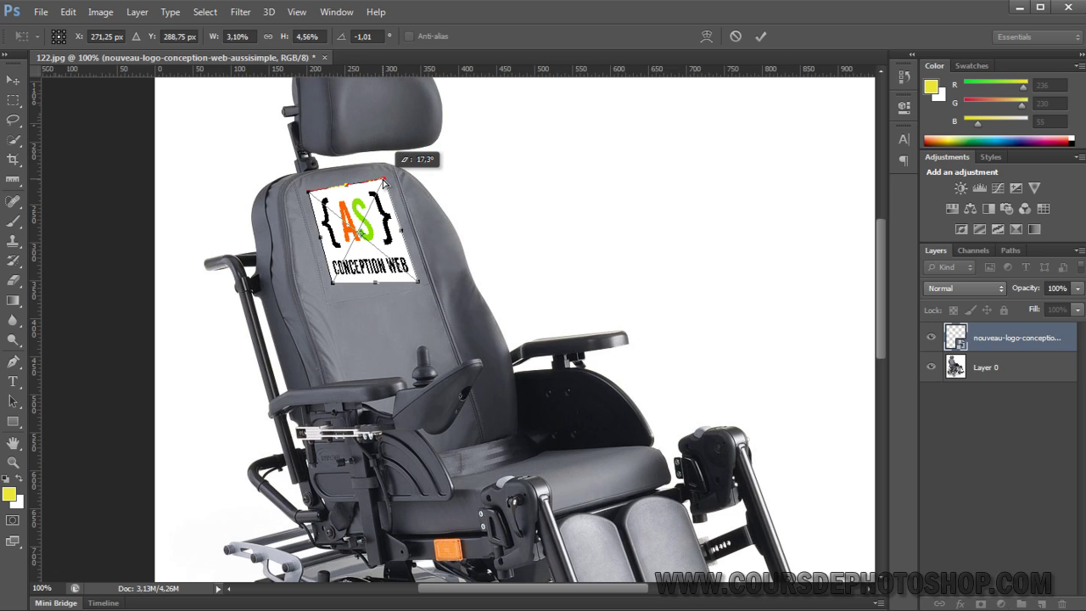
left_click_drag(417, 282, 414, 269)
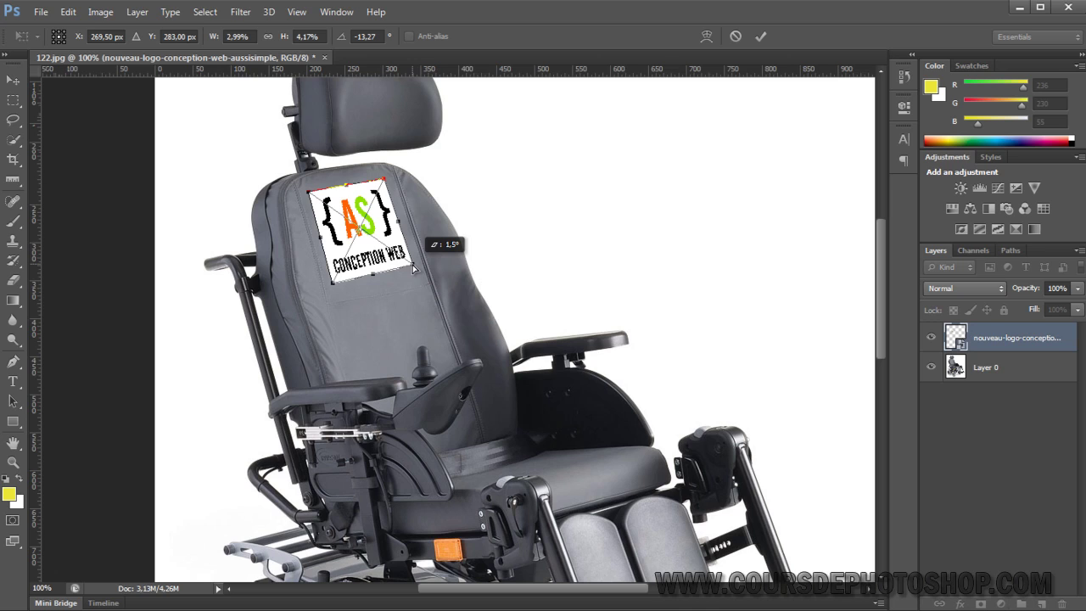
left_click_drag(413, 268, 411, 264)
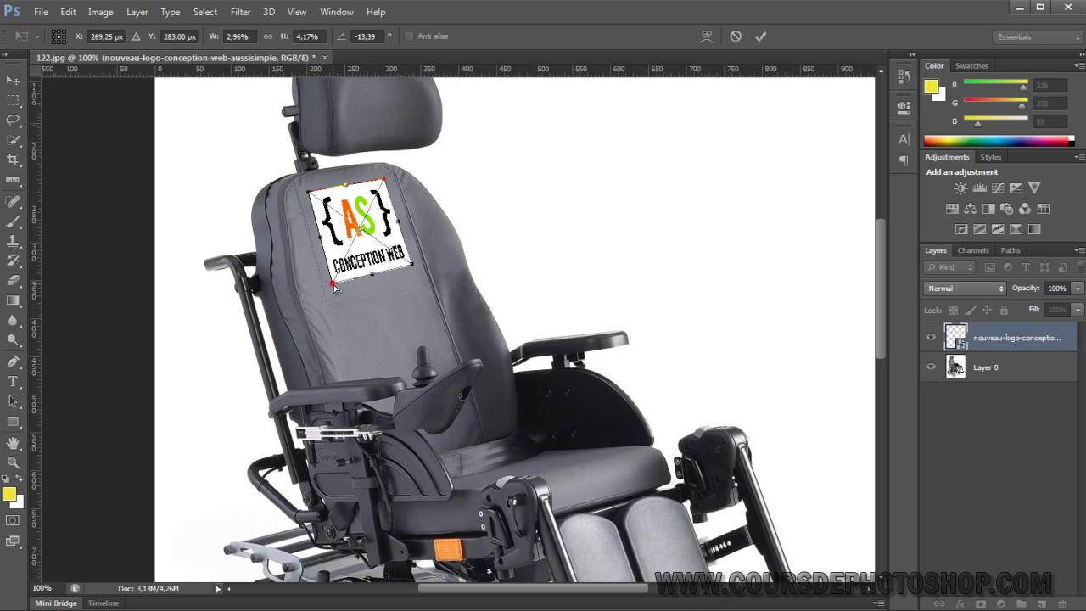
left_click_drag(334, 287, 333, 285)
Commit the distortion, set the logo layer to Multiply, and fit the image on screen.
left_click(760, 37)
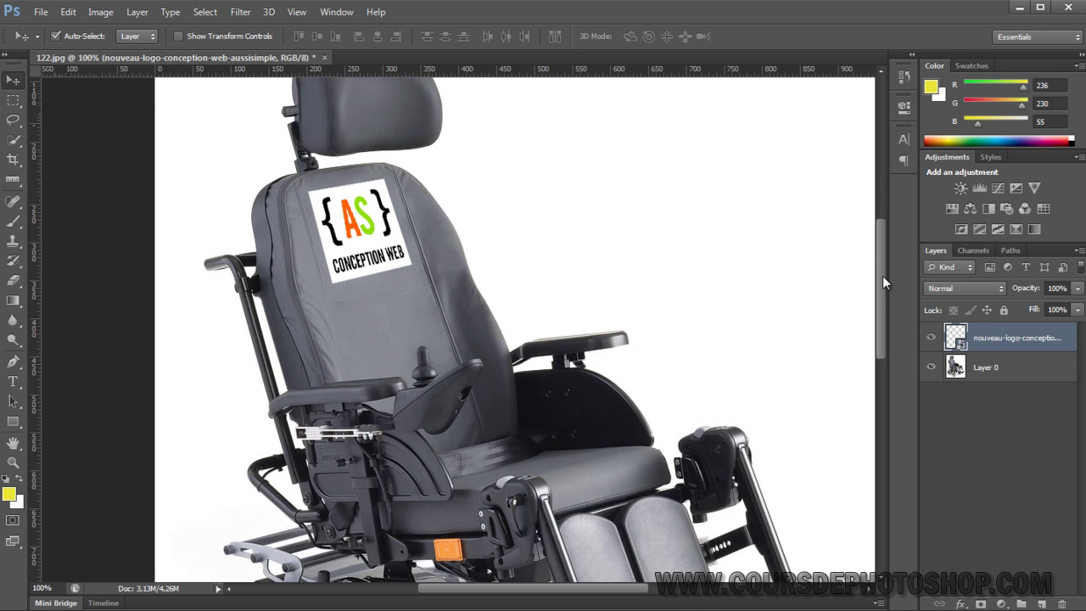
left_click(959, 290)
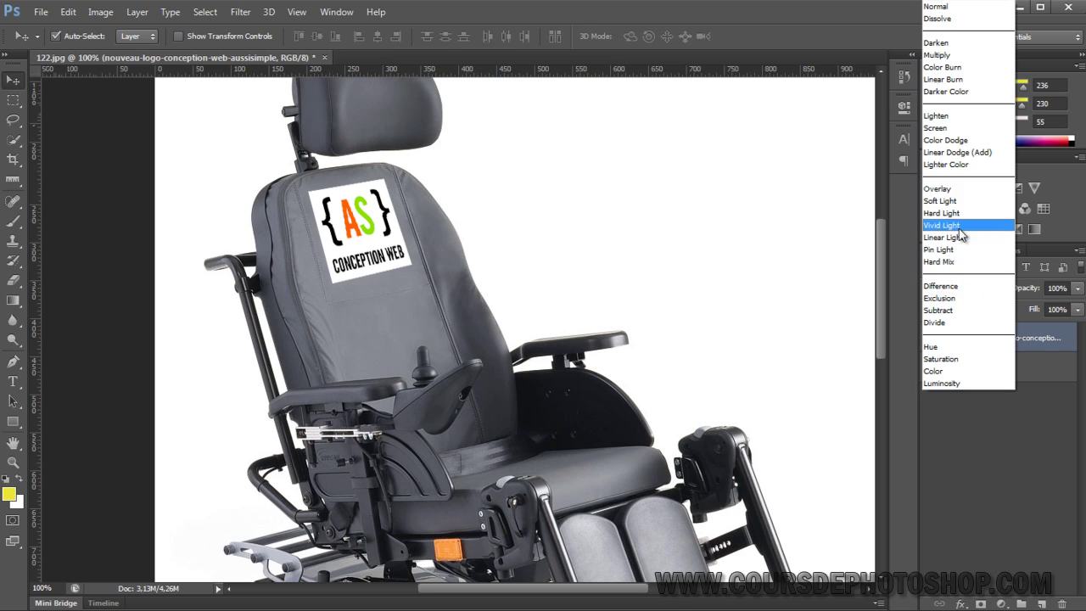
left_click(952, 55)
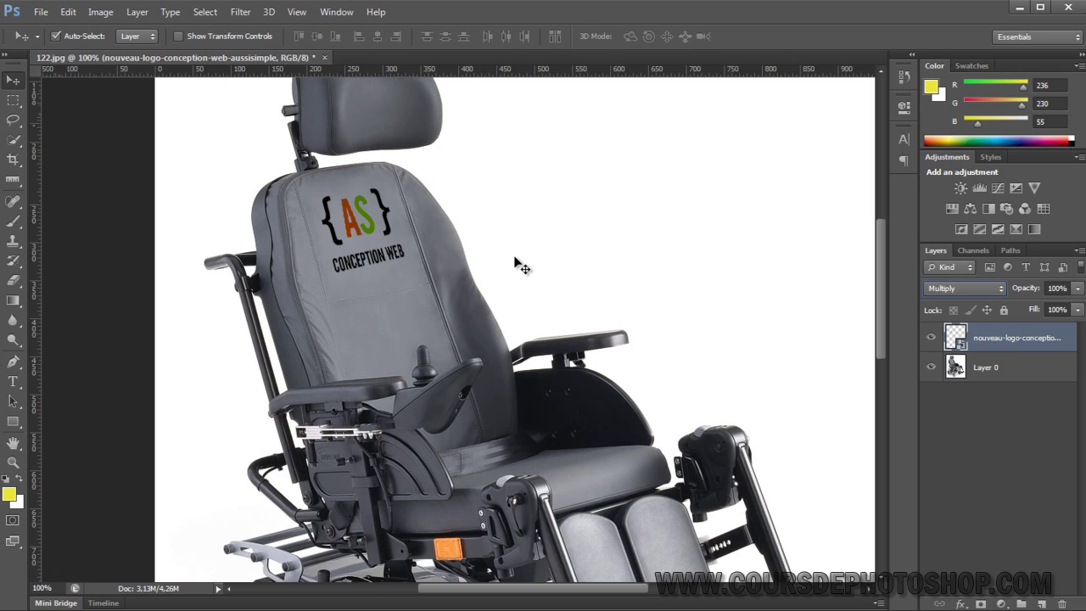
key("ctrl+0")
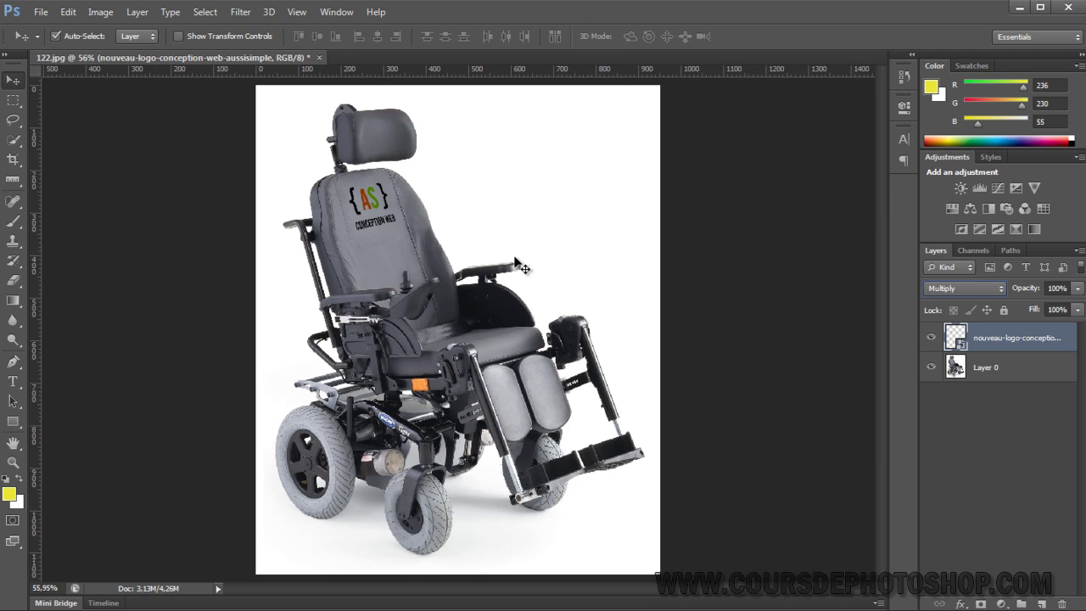
left_click(965, 289)
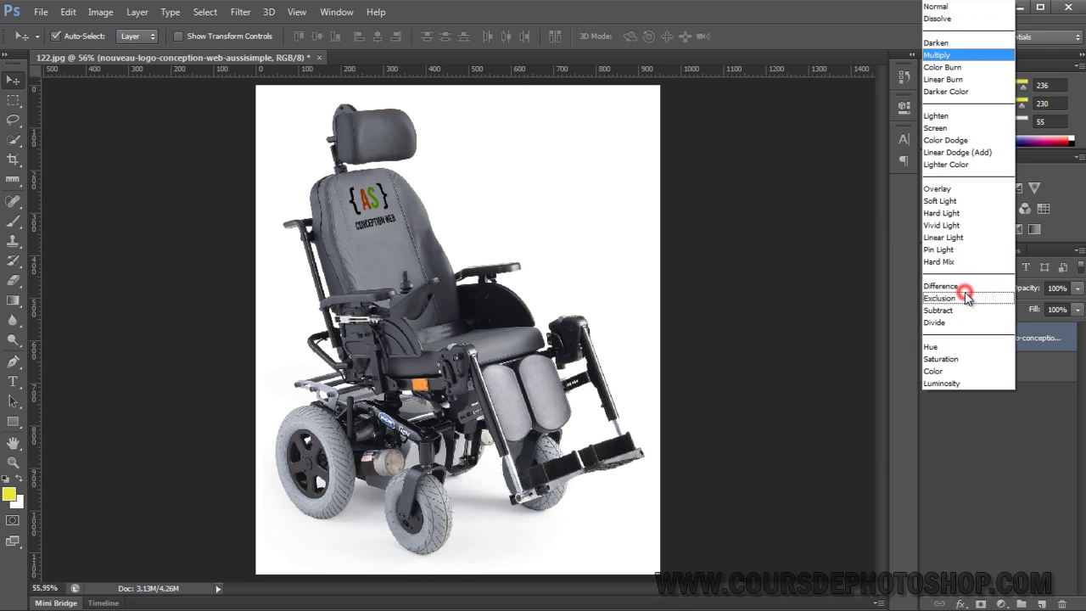
left_click(962, 363)
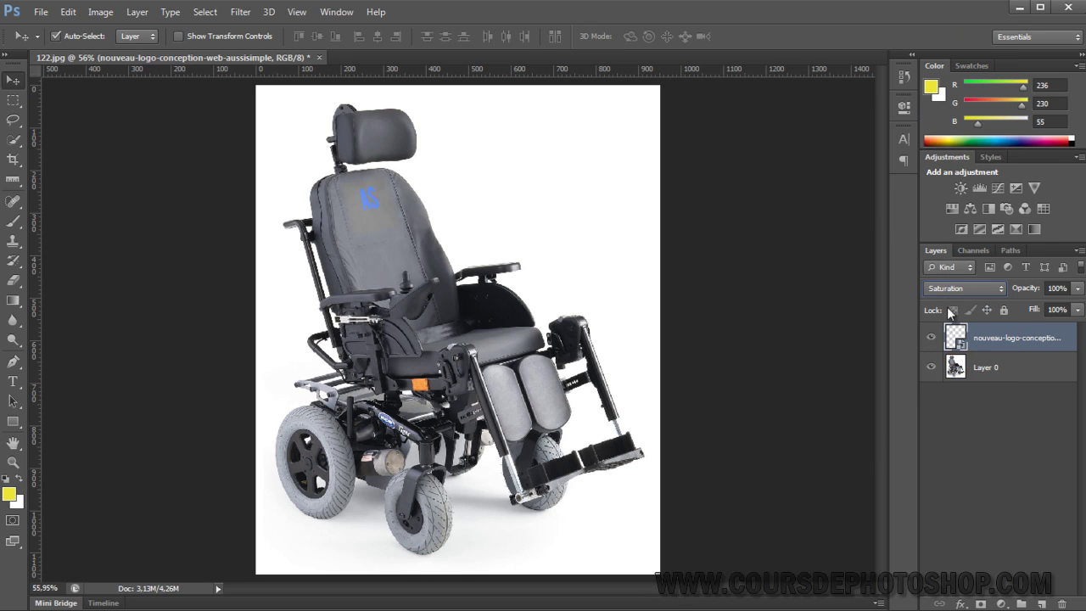
left_click(965, 288)
left_click(957, 373)
left_click(955, 288)
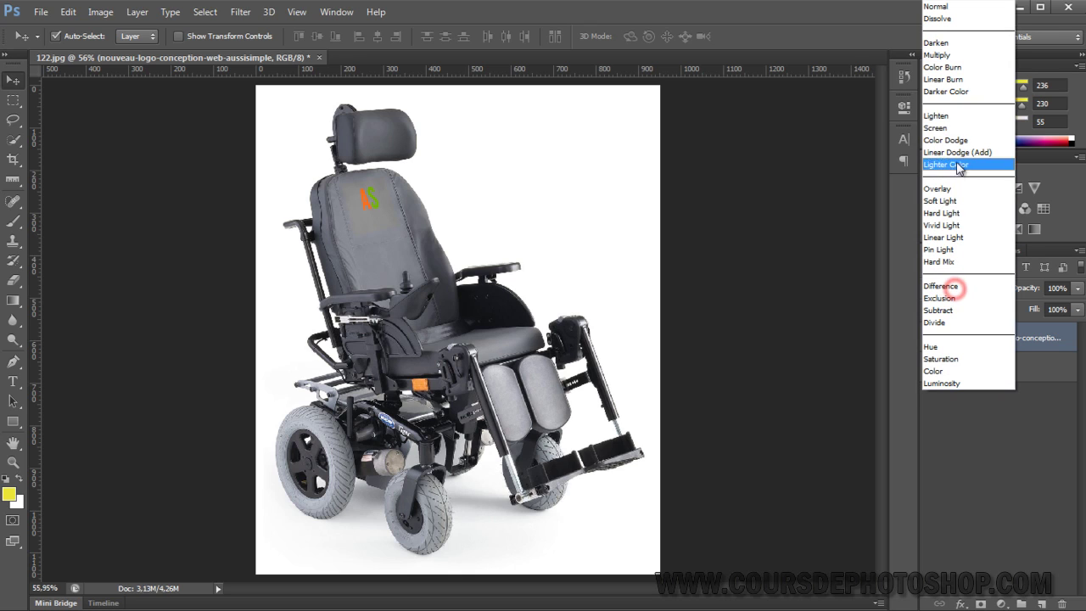
left_click(959, 67)
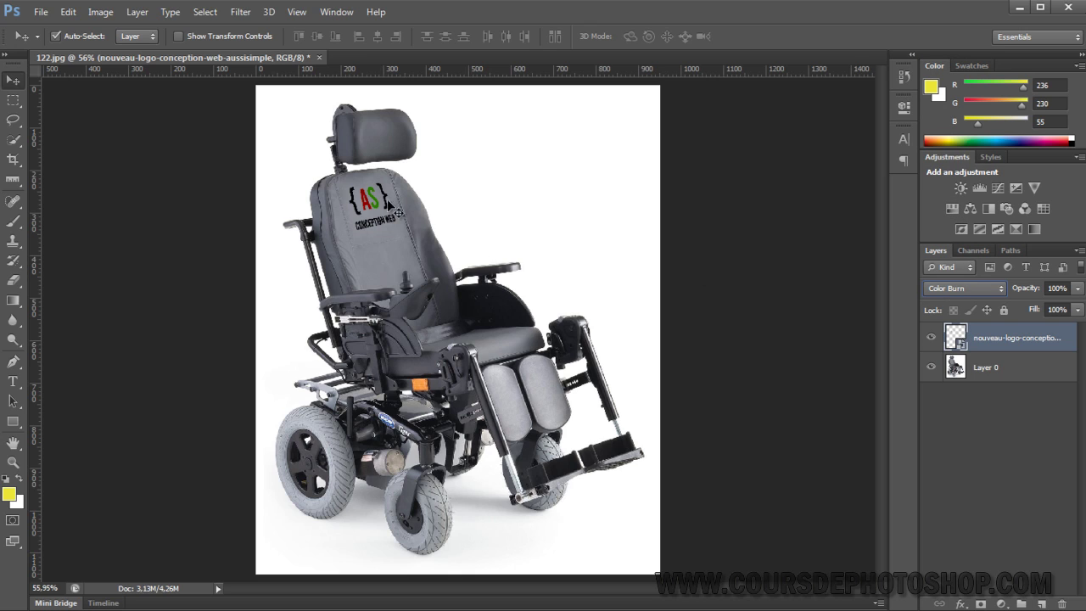
left_click(957, 288)
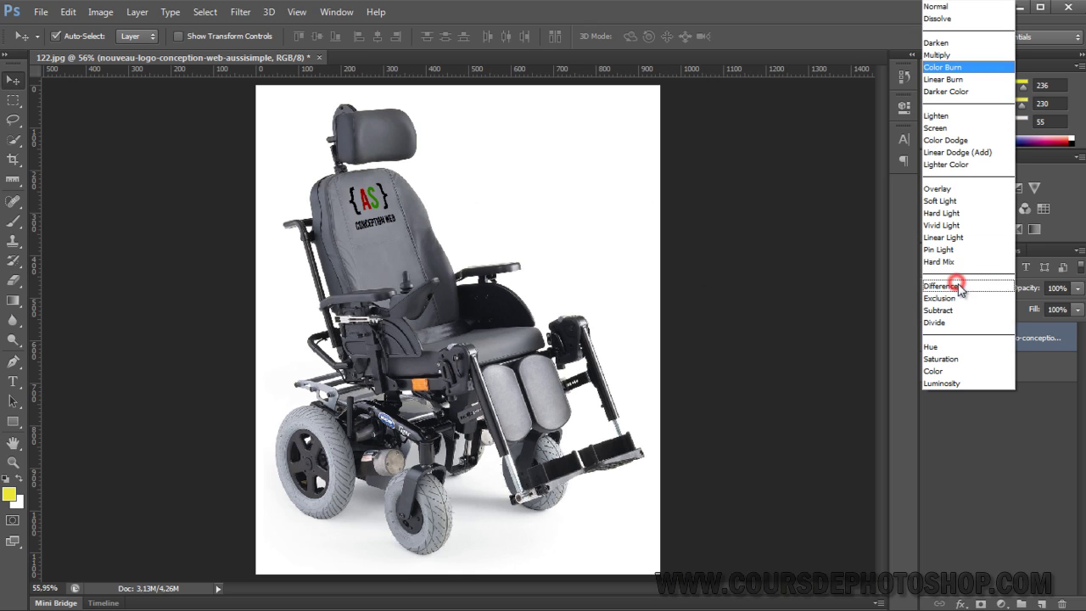
left_click(949, 55)
left_click(452, 226)
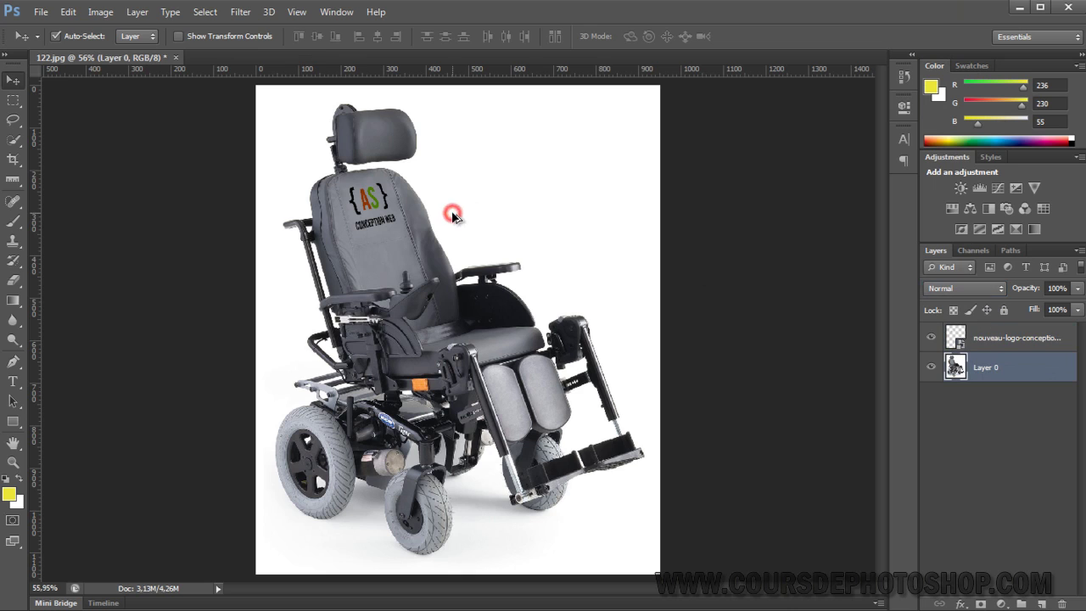
key("ctrl+1")
left_click_drag(365, 174, 406, 321)
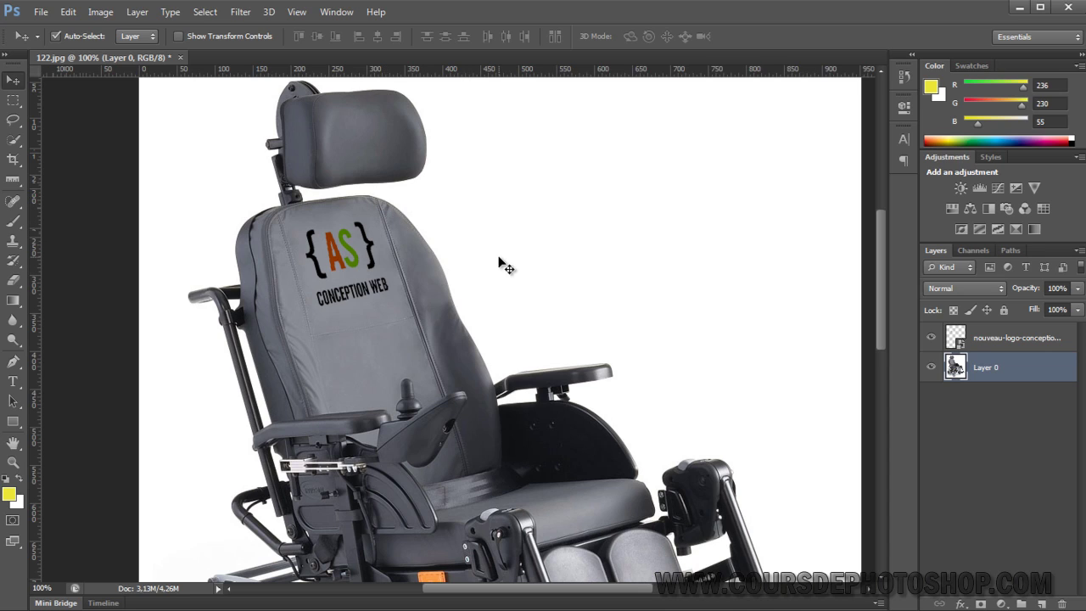
left_click(321, 261)
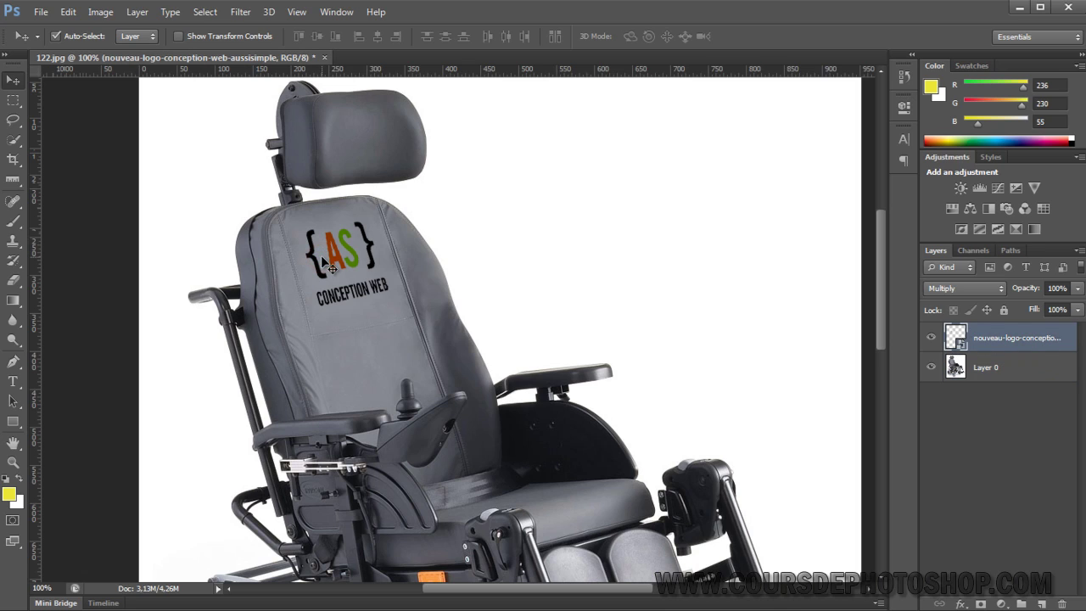